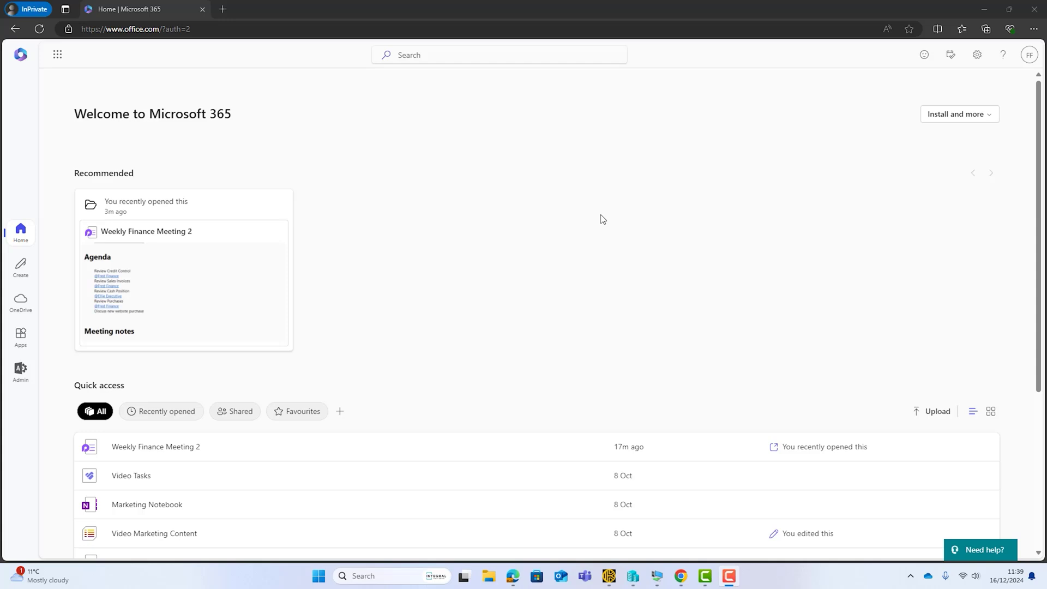
# Open Bookings from the Microsoft 365 apps and edit the 15 minutes meeting type on the personal booking page
pyautogui.click(58, 55)
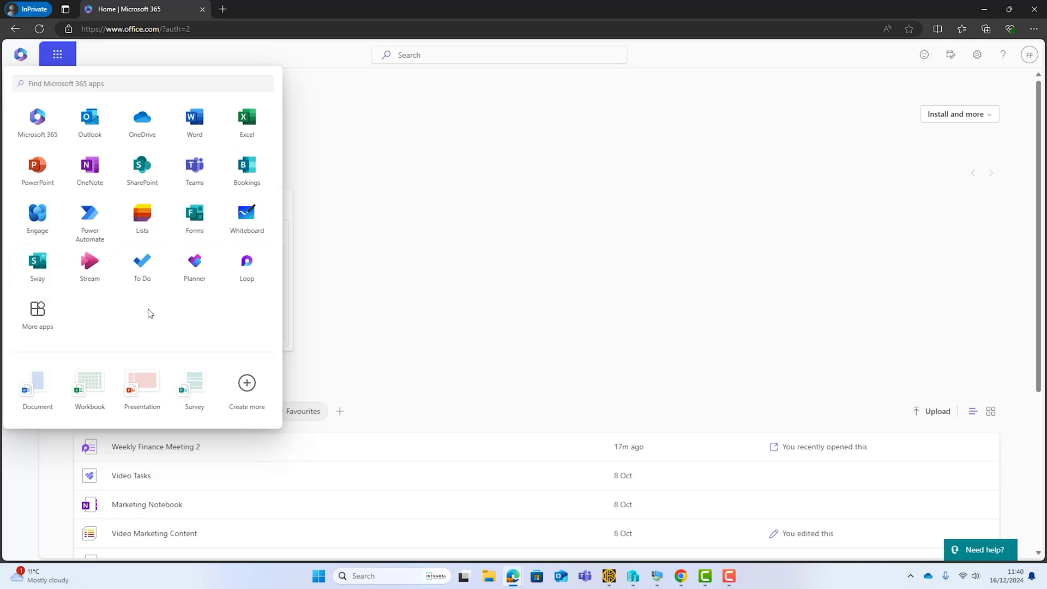
pyautogui.click(249, 169)
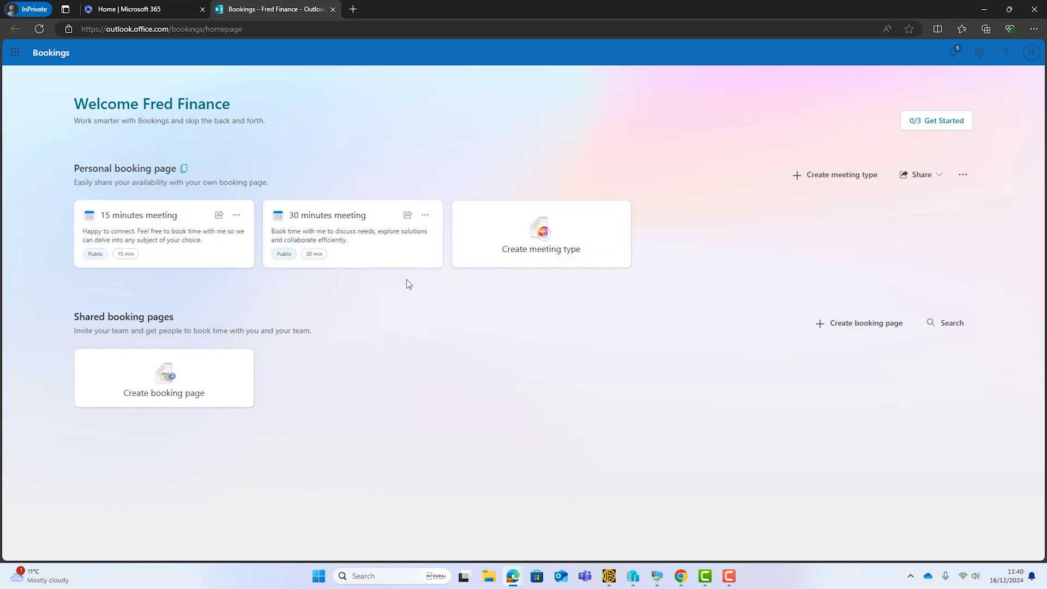
pyautogui.click(168, 228)
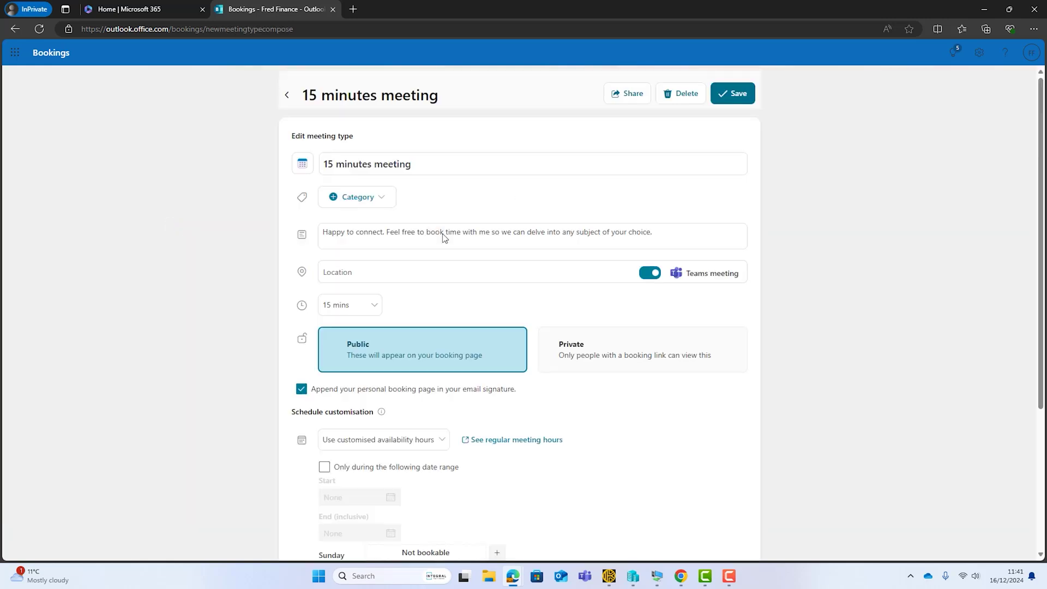
# Title the meeting type "15 Minute Finance Consultation" and describe it as "A 15-min free meeting to talk to ask me anything about your company finances."
pyautogui.moveTo(431, 165); pyautogui.dragTo(325, 158)
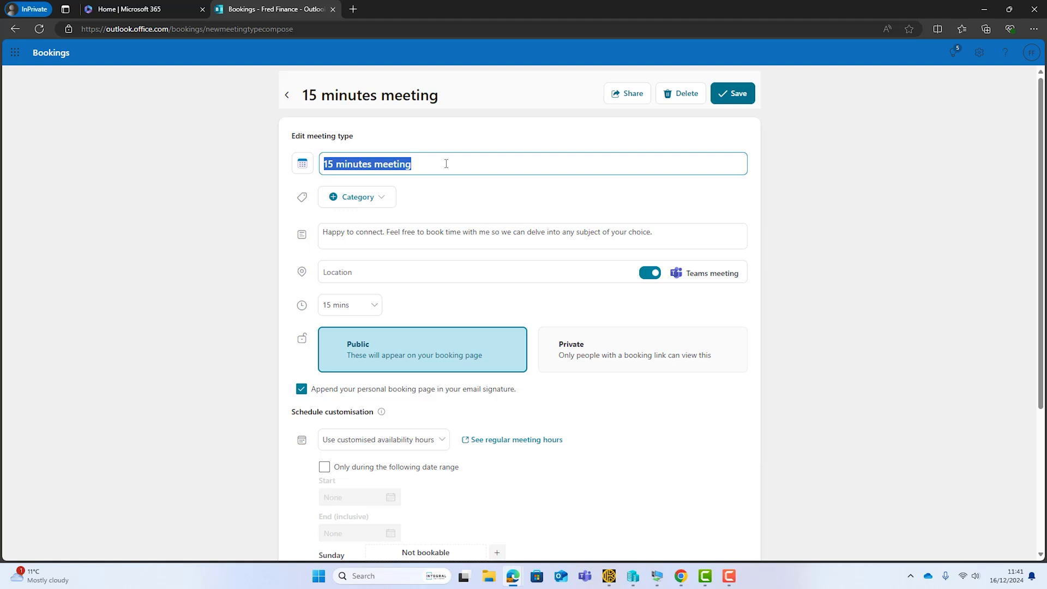
pyautogui.write('15 Minute Finance Consultation')
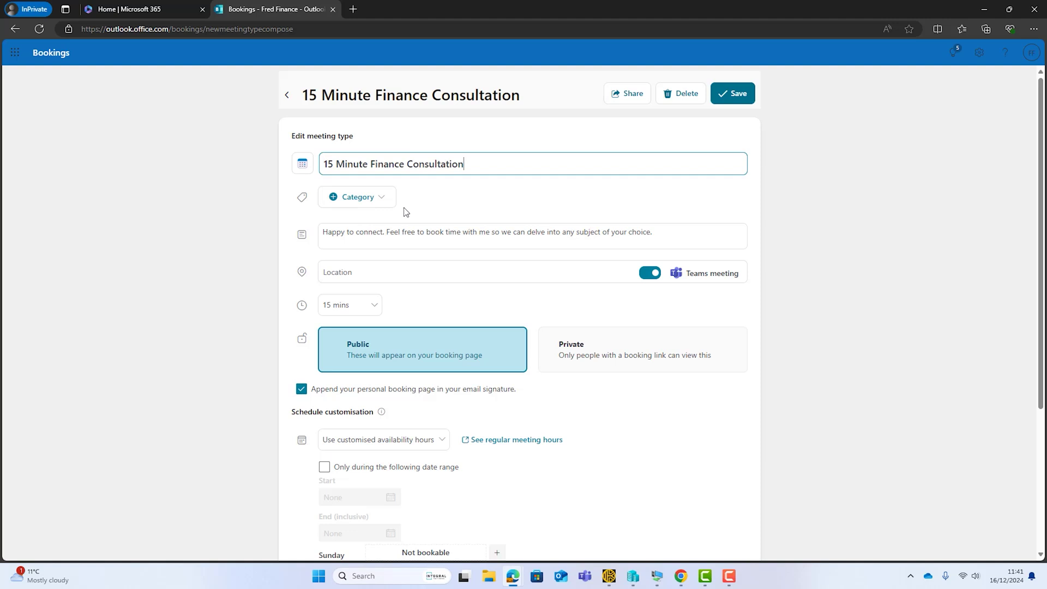
pyautogui.click(383, 203)
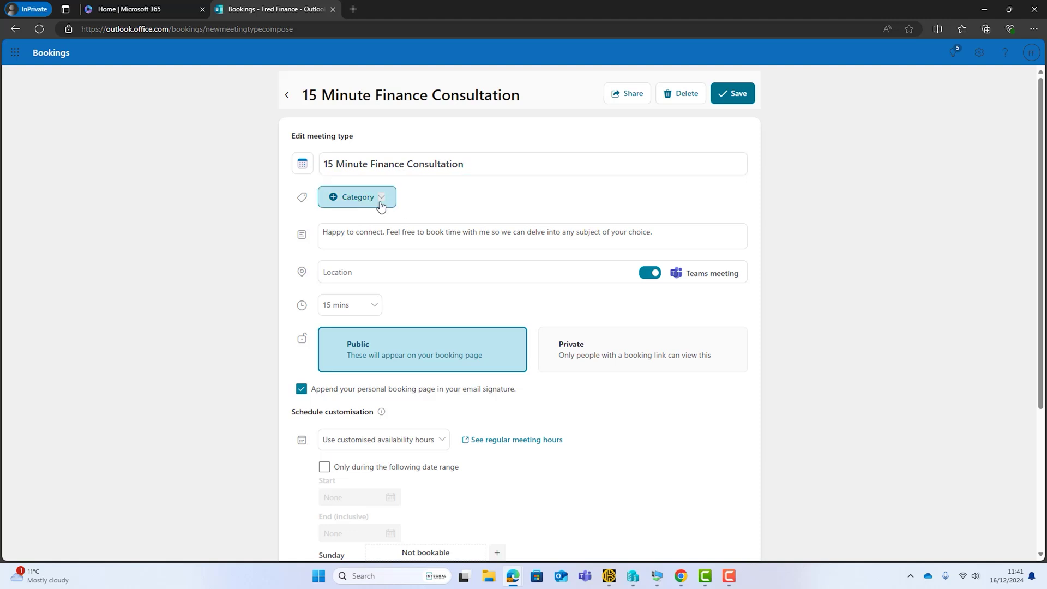
pyautogui.click(428, 203)
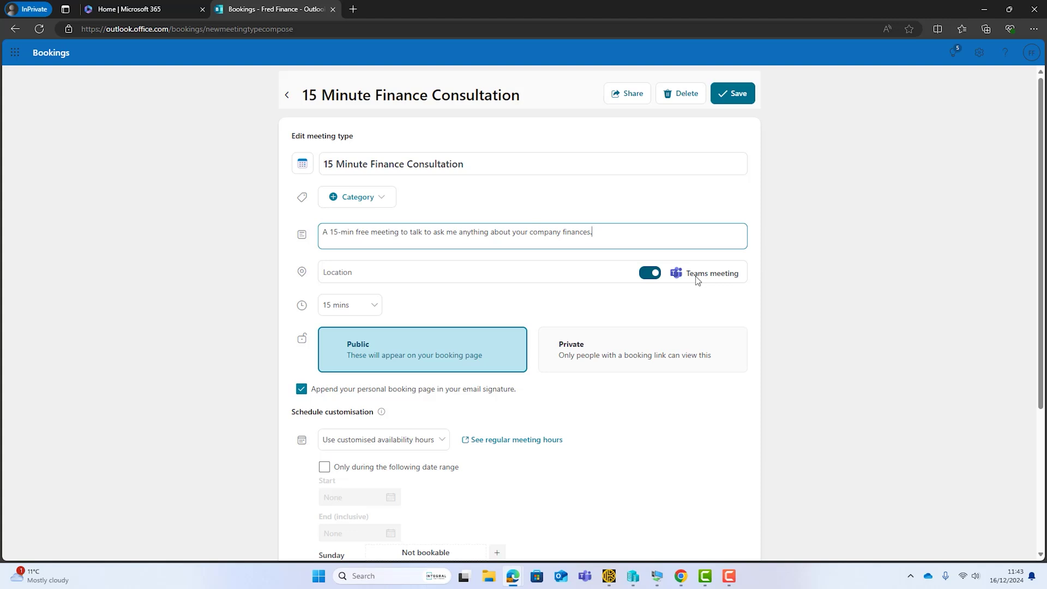
pyautogui.click(650, 272)
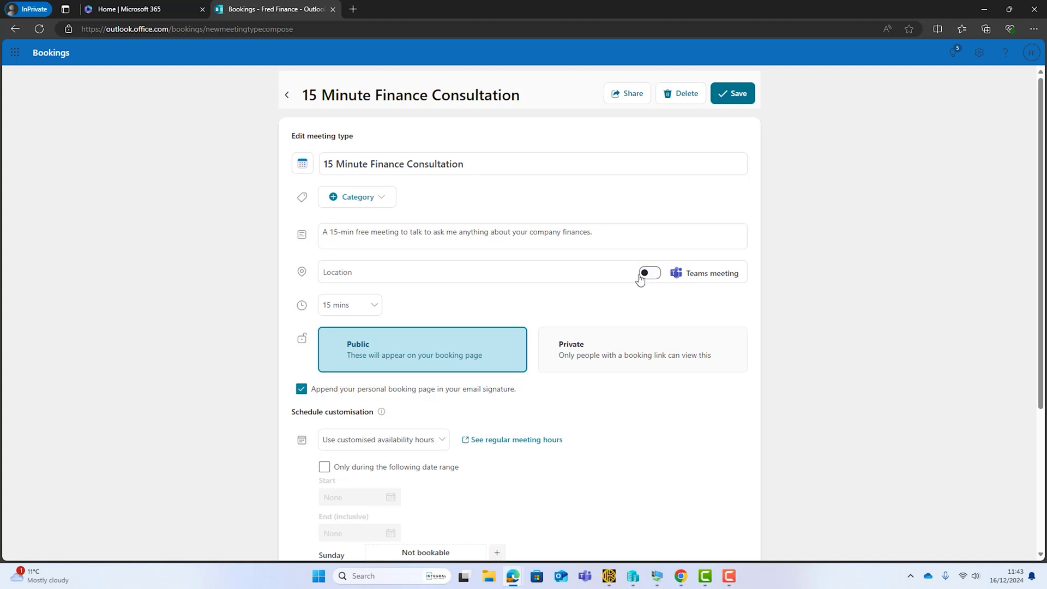
pyautogui.click(376, 273)
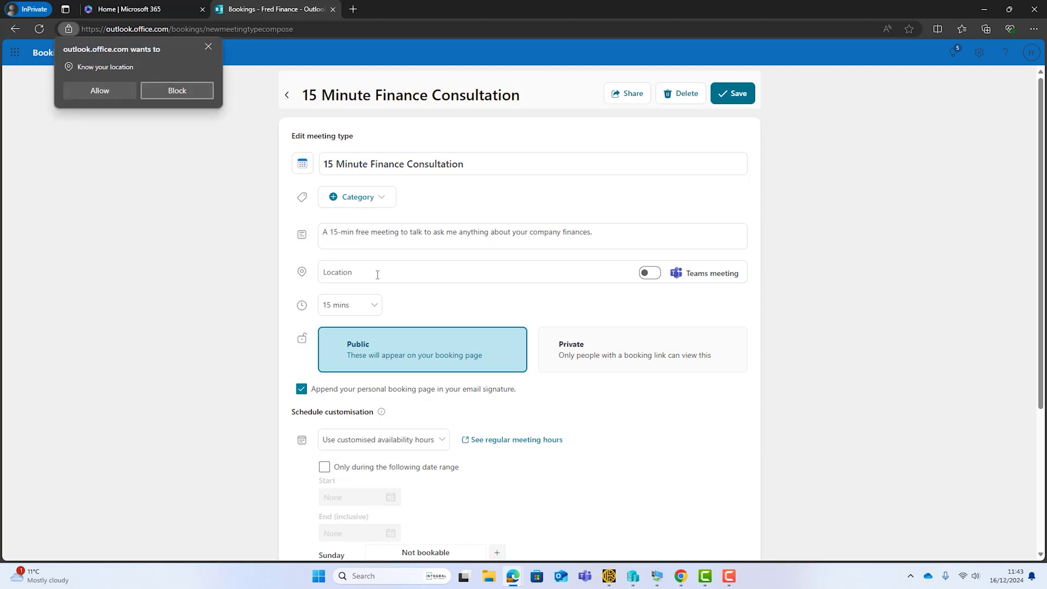
pyautogui.click(207, 47)
pyautogui.click(100, 91)
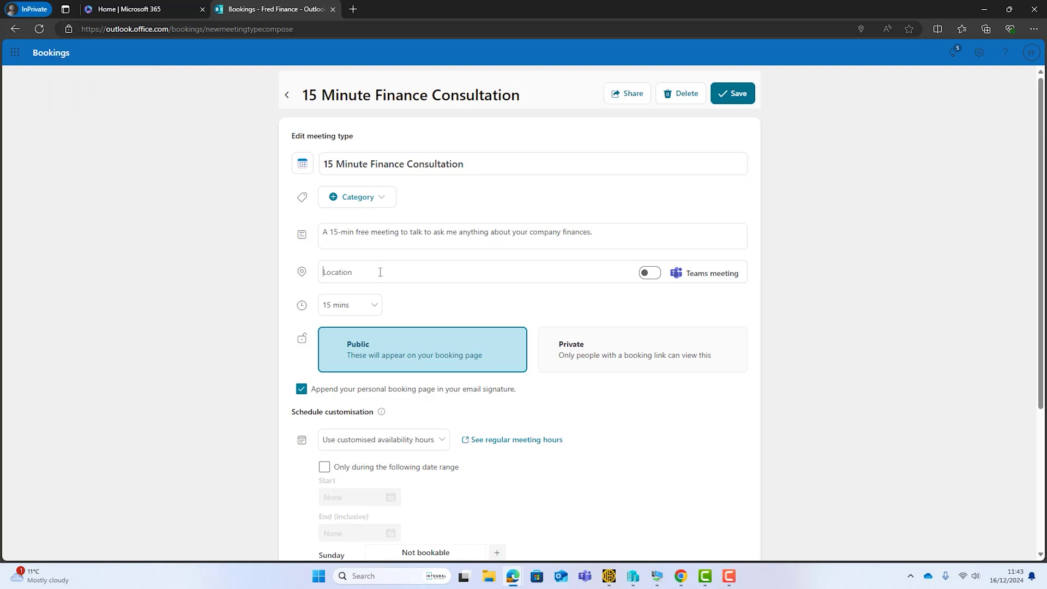
pyautogui.click(656, 275)
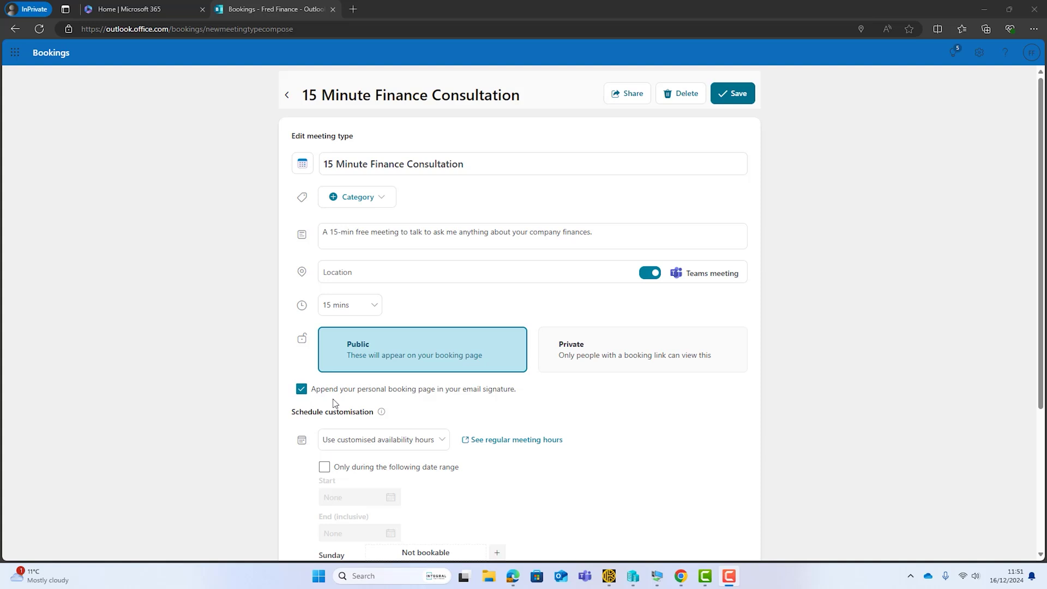
# Set the meeting type's schedule customisation to use the regular meeting hours
pyautogui.scroll(-2, 621, 424)
pyautogui.scroll(-2, 621, 423)
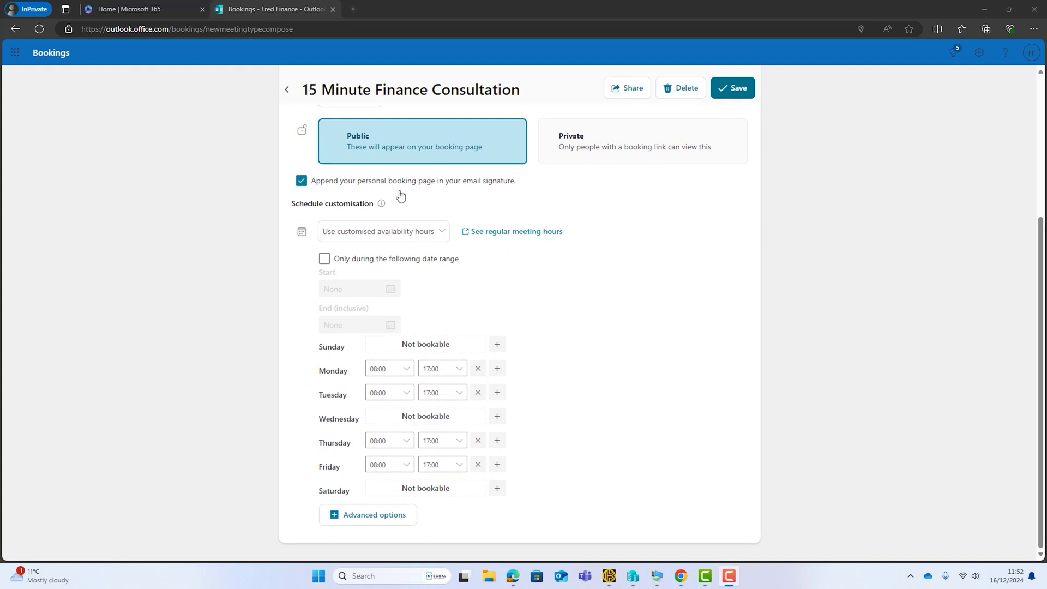
pyautogui.click(440, 232)
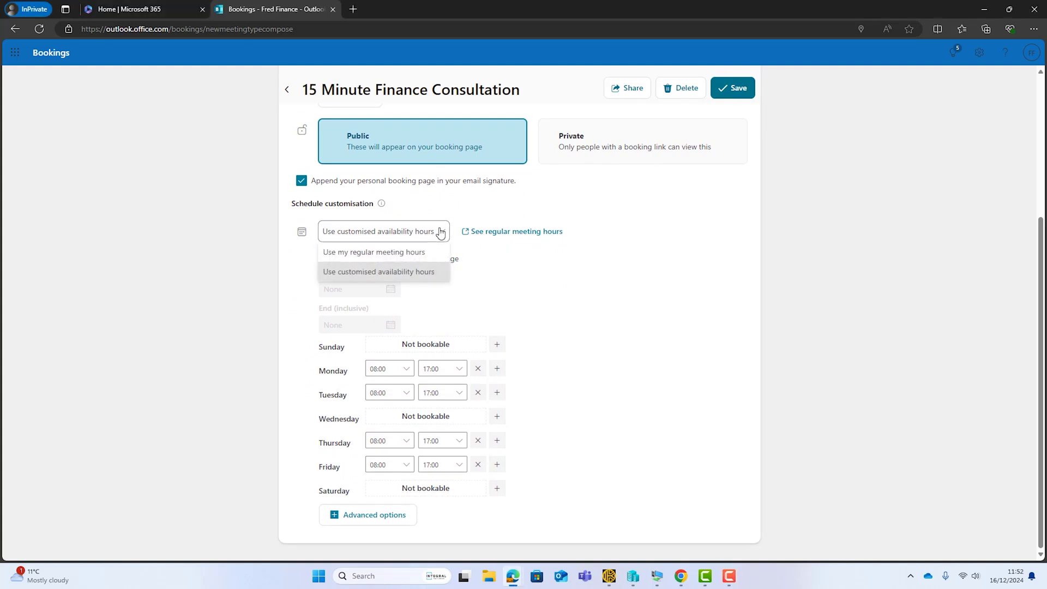
pyautogui.click(384, 252)
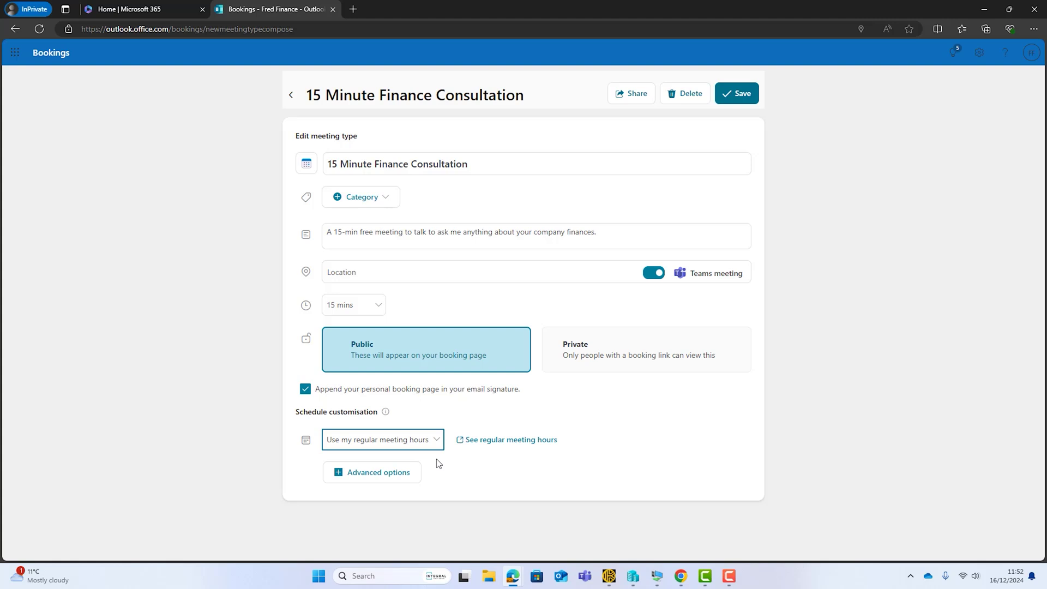
# View the regular meeting hours in Outlook, and reach the calendar's work hours and location page again from the general settings
pyautogui.click(515, 444)
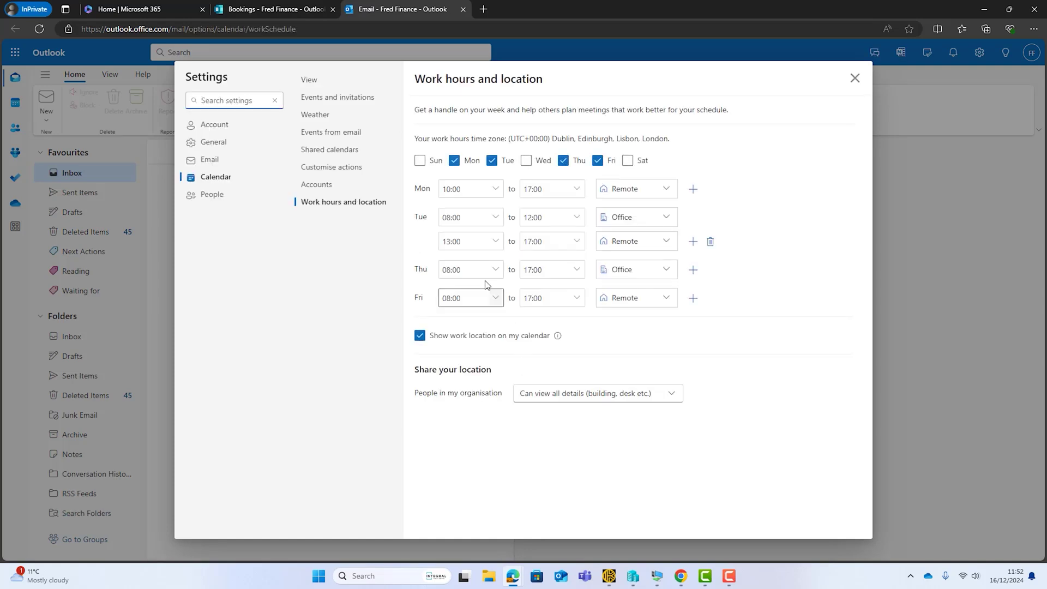
pyautogui.click(853, 78)
pyautogui.click(977, 55)
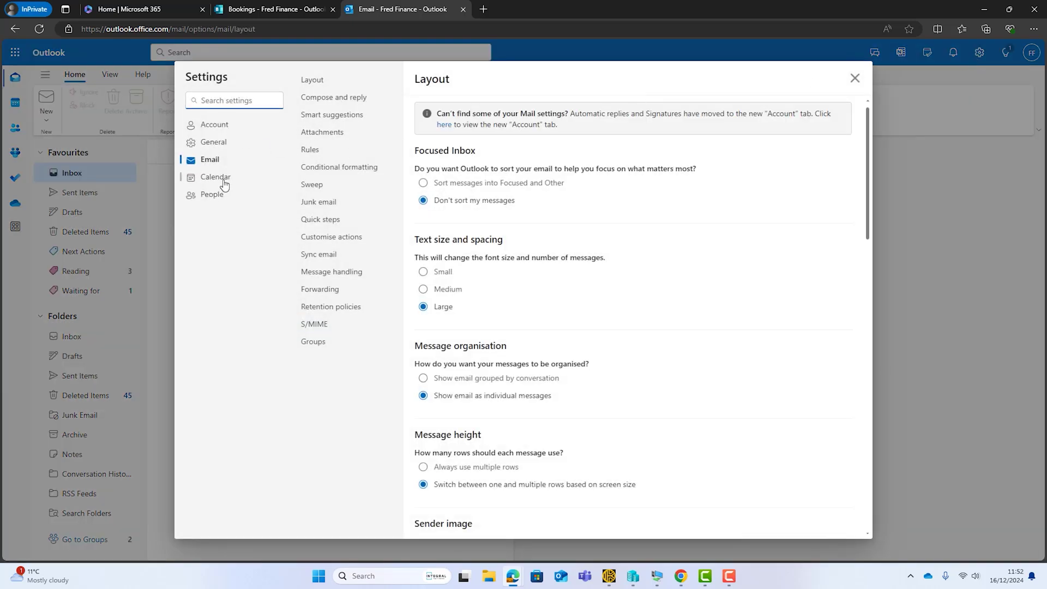
pyautogui.click(221, 177)
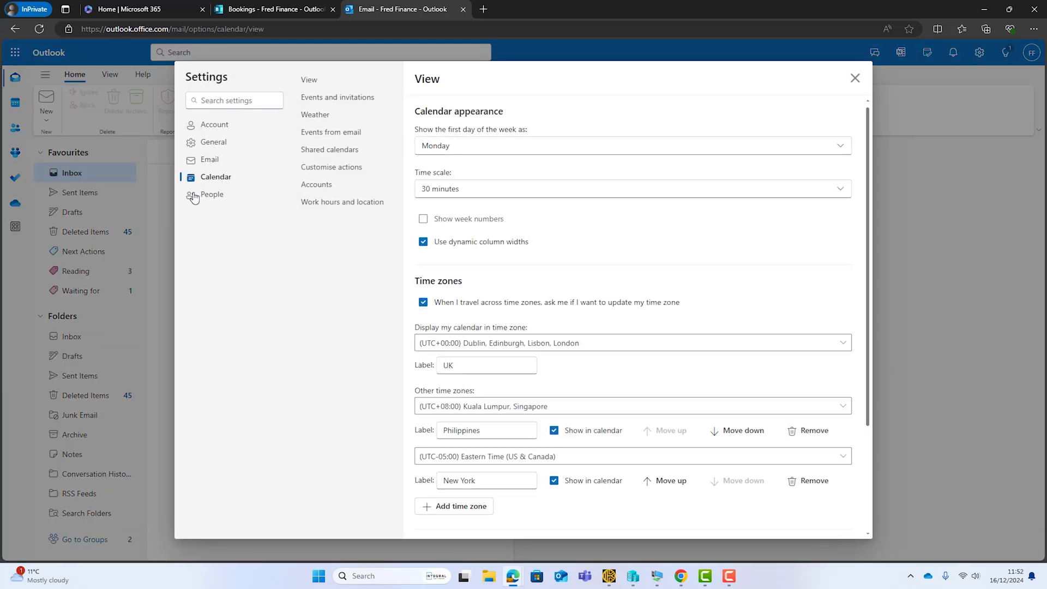
pyautogui.click(325, 206)
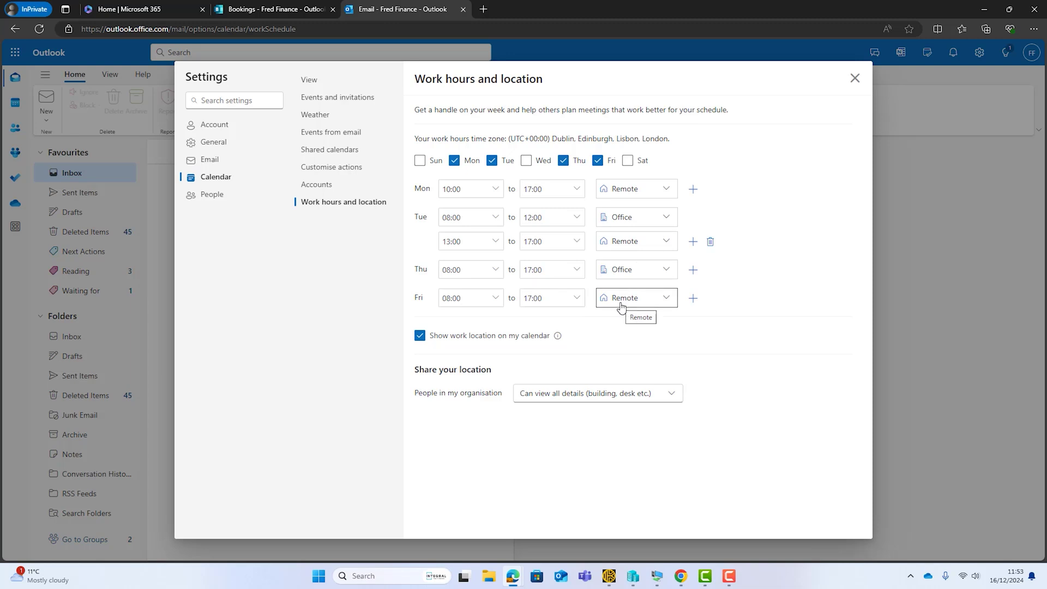
# Examine the work location choices for Monday without changing them, and return to the meeting type in Bookings
pyautogui.click(654, 191)
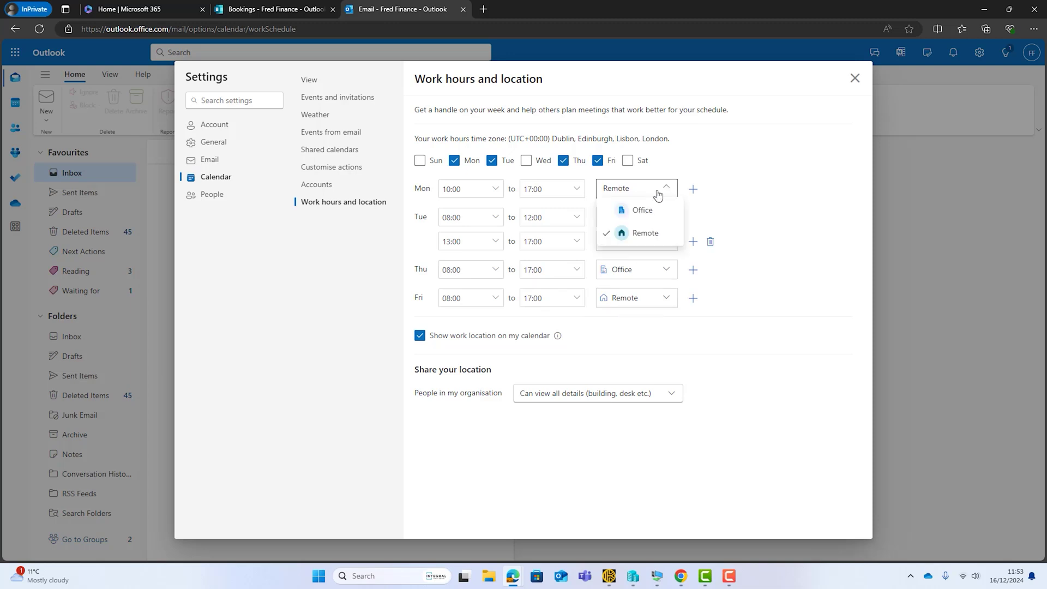
pyautogui.click(709, 210)
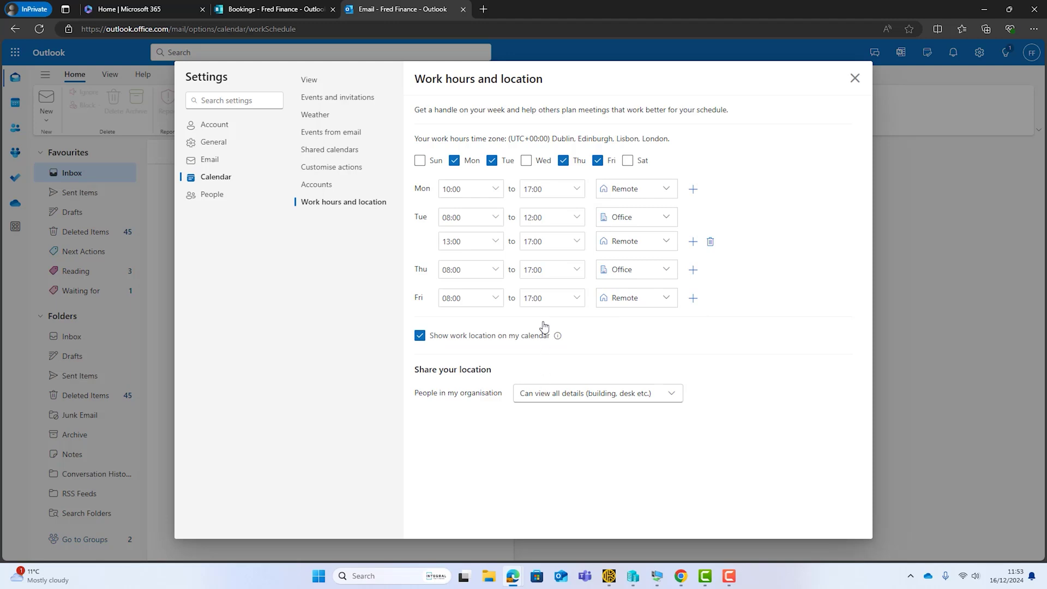
pyautogui.click(252, 8)
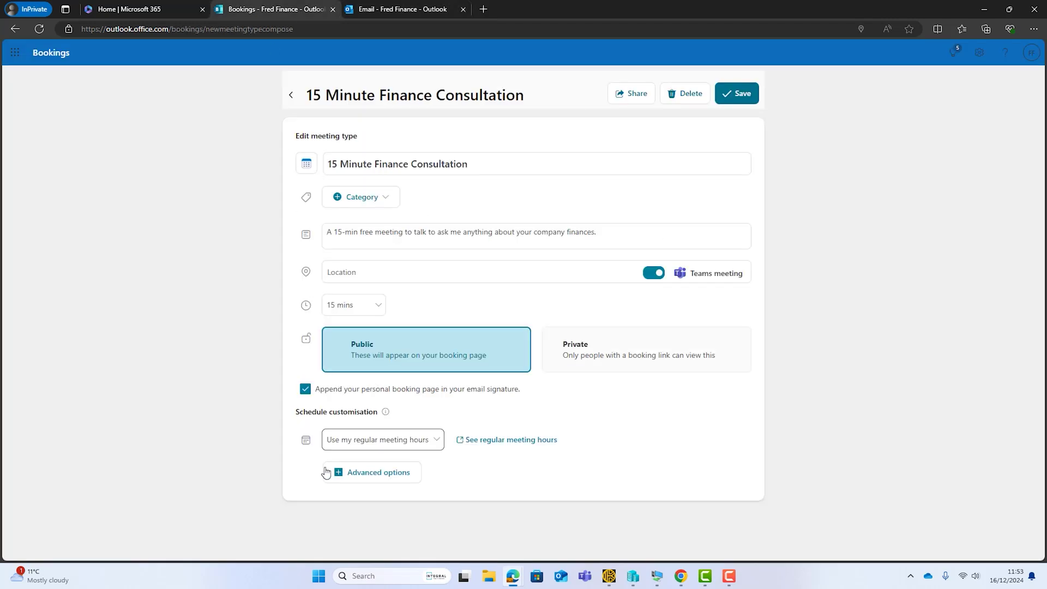
pyautogui.click(390, 12)
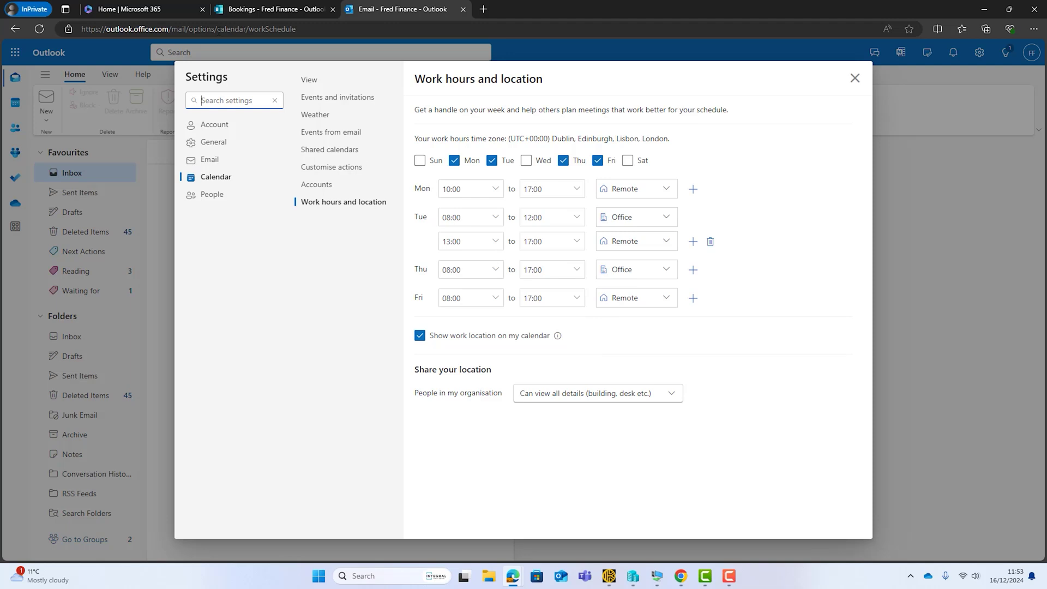
pyautogui.click(246, 11)
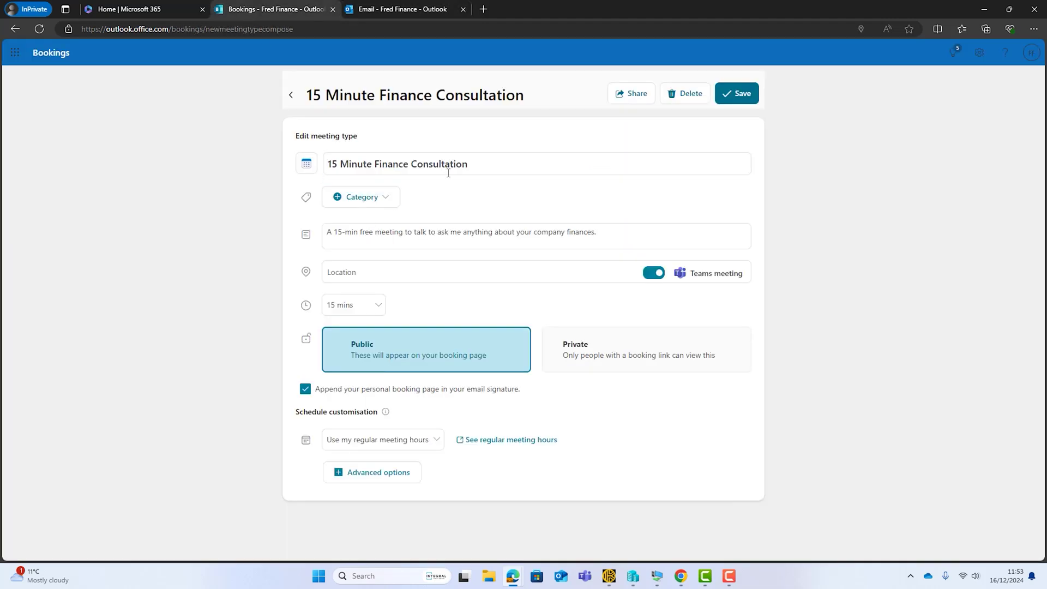
# Switch the meeting type's schedule customisation to customised availability hours
pyautogui.click(428, 436)
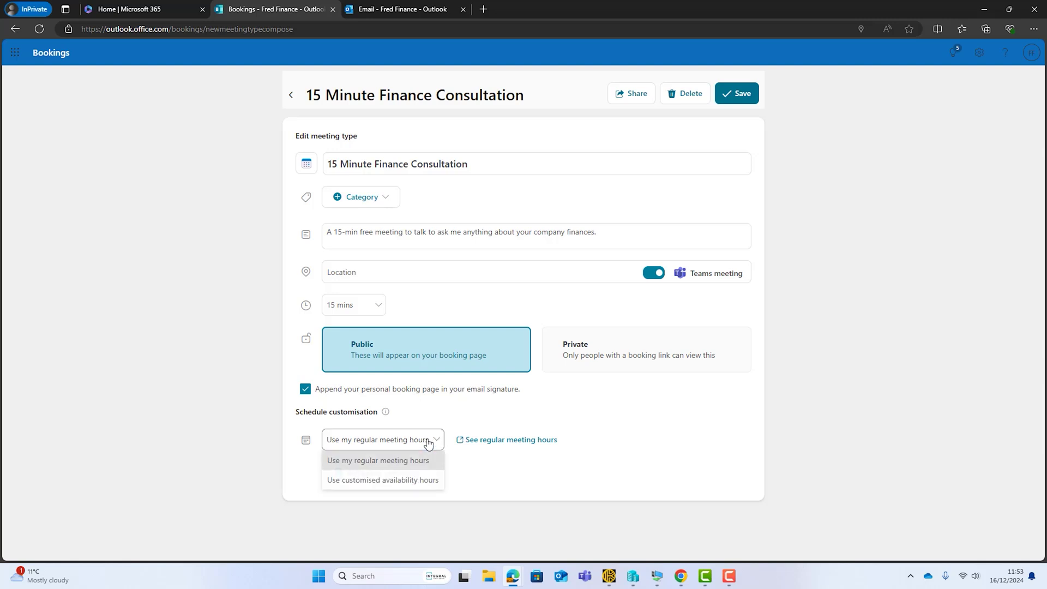
pyautogui.click(385, 479)
pyautogui.scroll(-2, 604, 412)
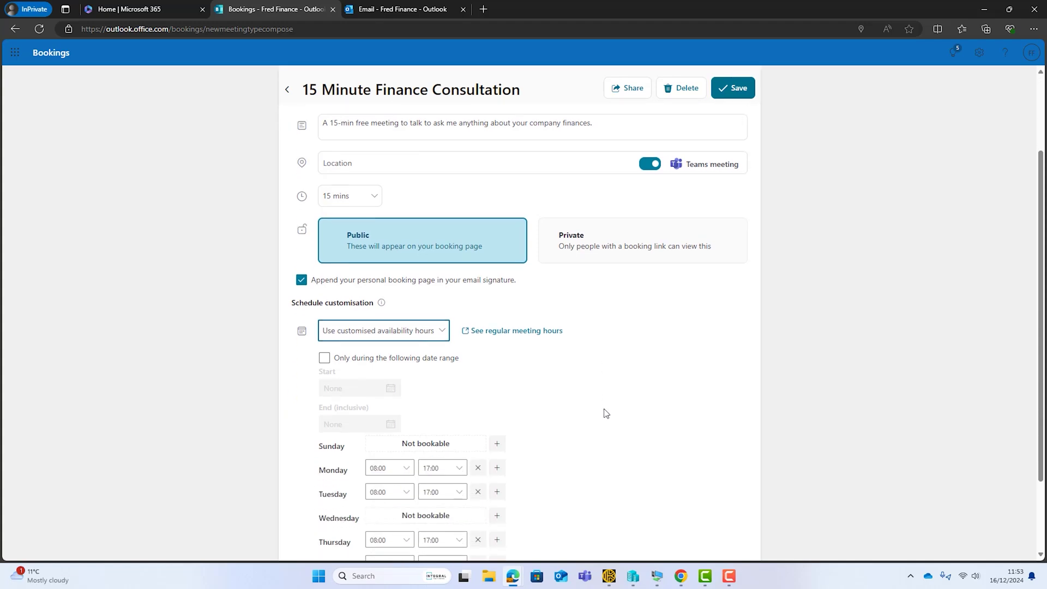
pyautogui.scroll(-2, 604, 412)
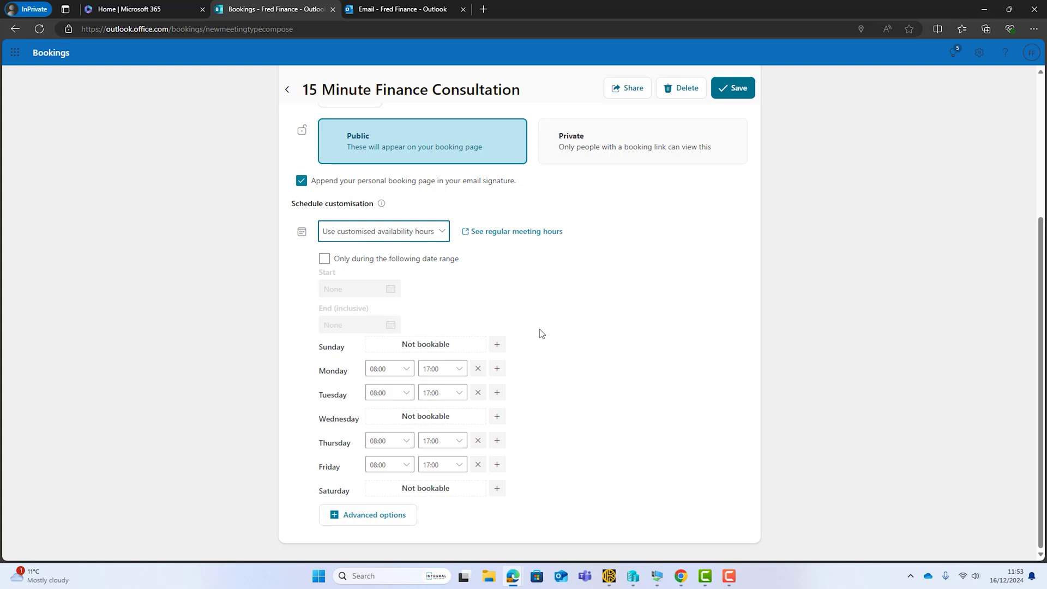
# Make Thursday and Friday not bookable and add bookable hours on Wednesday
pyautogui.click(478, 440)
pyautogui.click(478, 465)
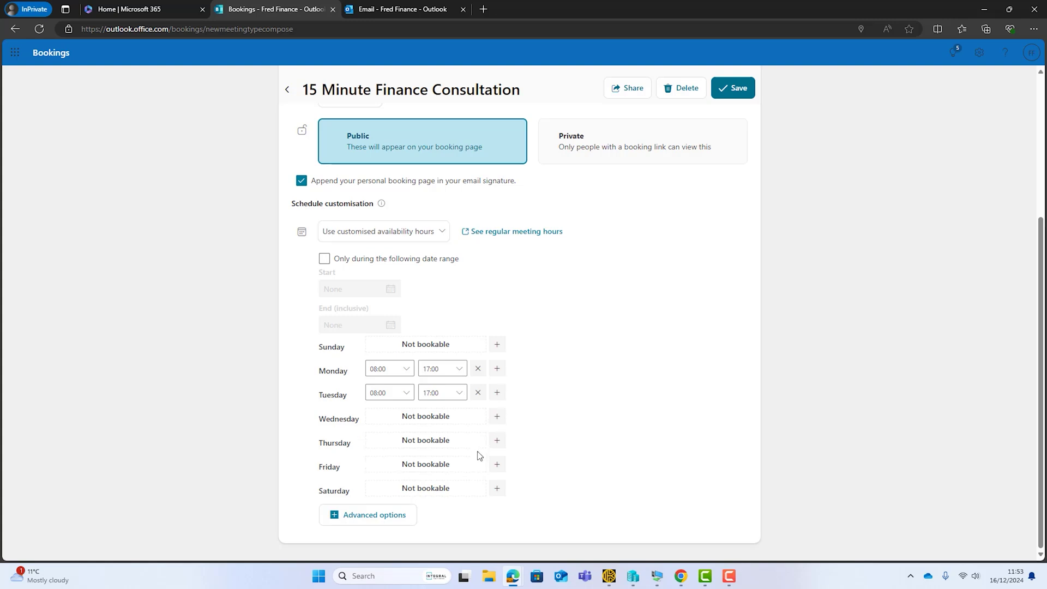
pyautogui.click(497, 416)
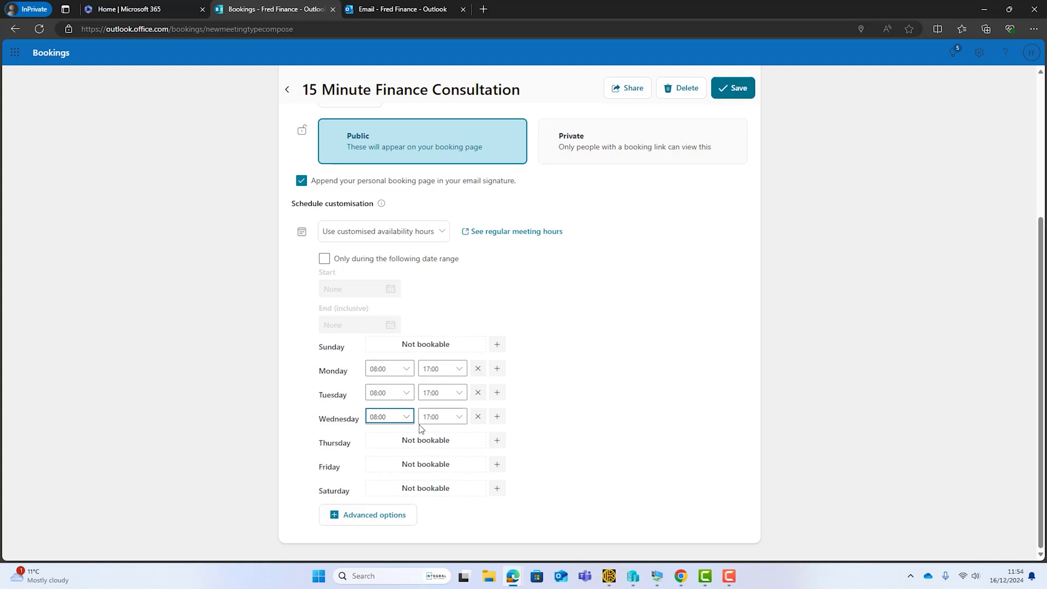
# Set the availability end times to 13:00 on Monday, 13:30 on Tuesday and 13:00 on Wednesday
pyautogui.click(456, 368)
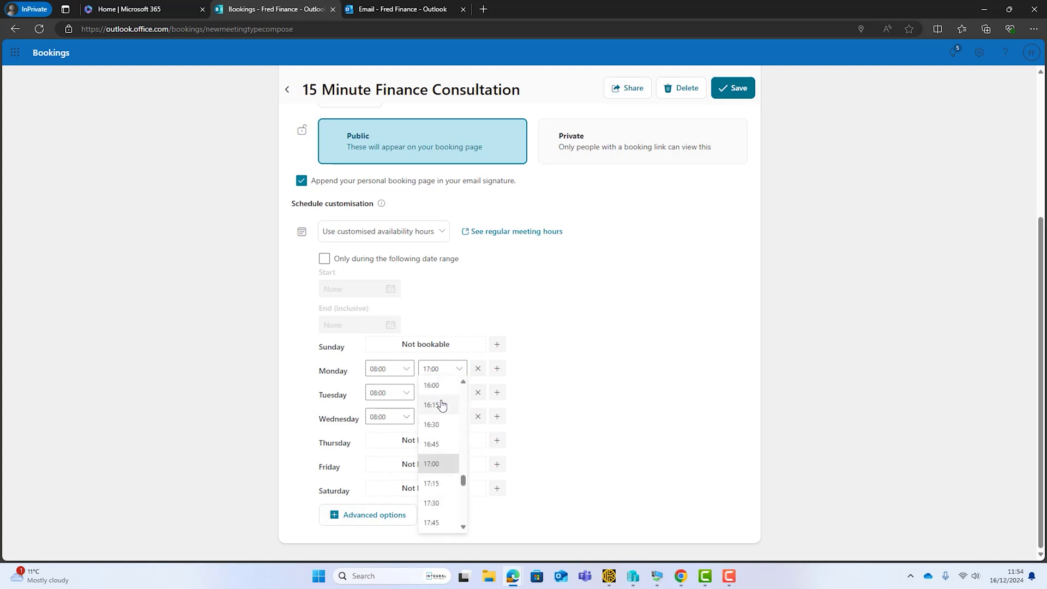
pyautogui.scroll(1, 439, 420)
pyautogui.click(437, 421)
pyautogui.click(446, 394)
pyautogui.scroll(-2, 434, 327)
pyautogui.scroll(5, 436, 344)
pyautogui.click(433, 334)
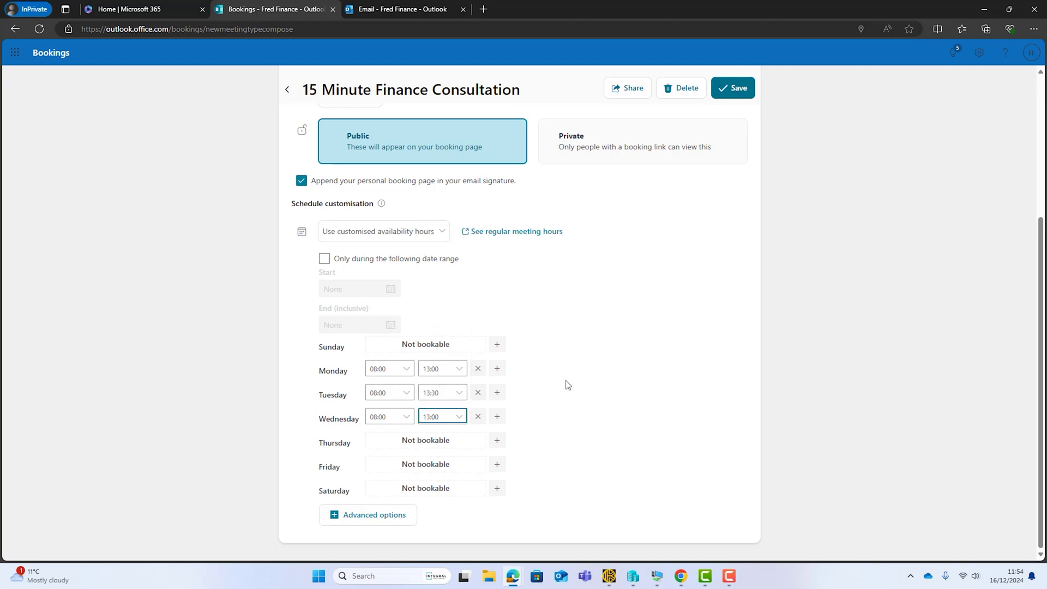
pyautogui.click(567, 384)
# Show the meeting type's advanced options and set the buffer time before the meeting to 10 mins
pyautogui.click(395, 522)
pyautogui.scroll(-2, 582, 388)
pyautogui.scroll(-4, 583, 386)
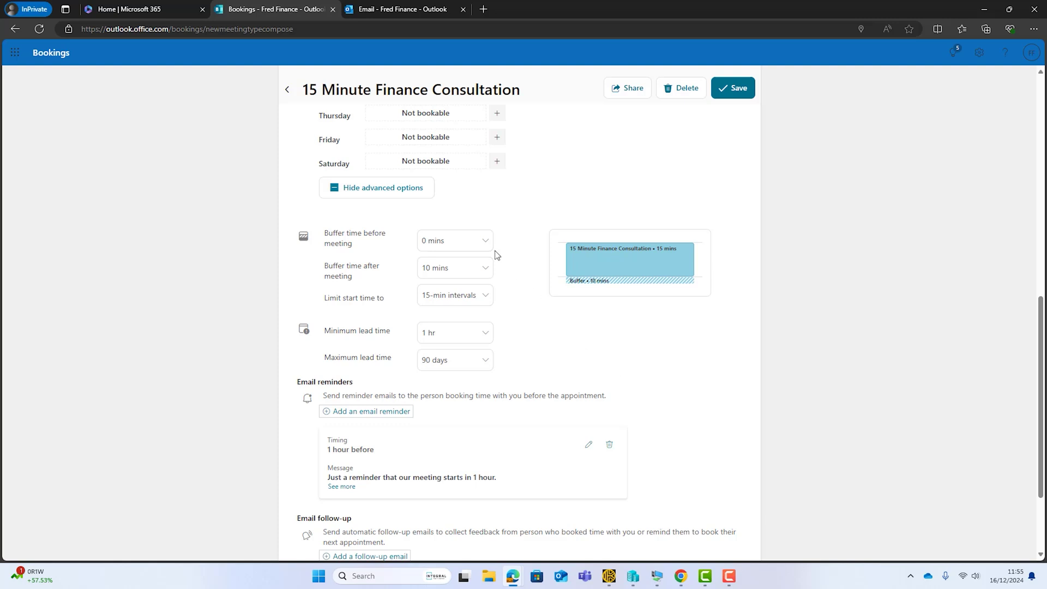
pyautogui.click(461, 240)
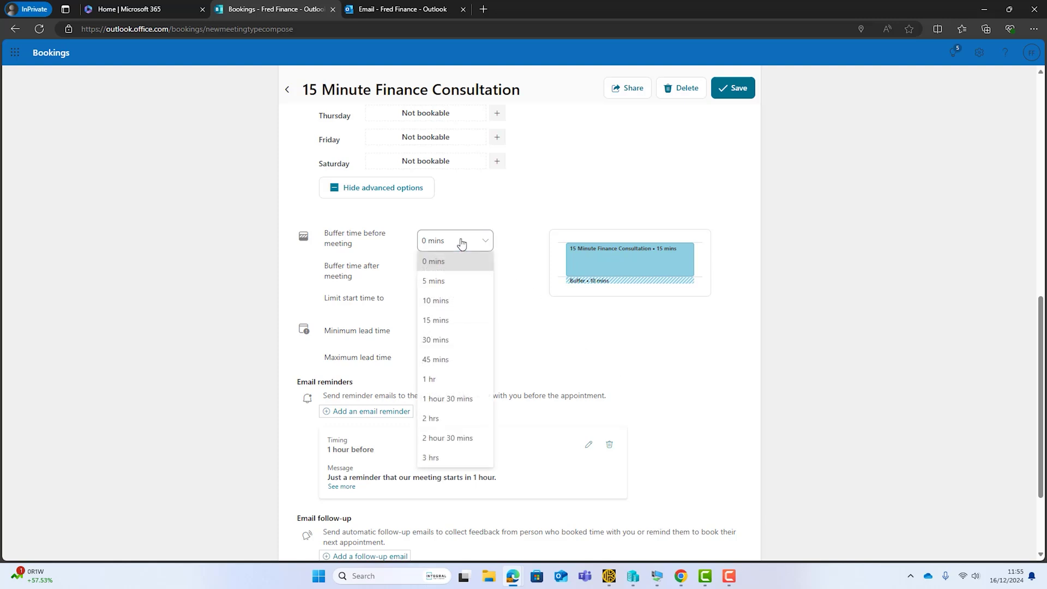
pyautogui.click(436, 301)
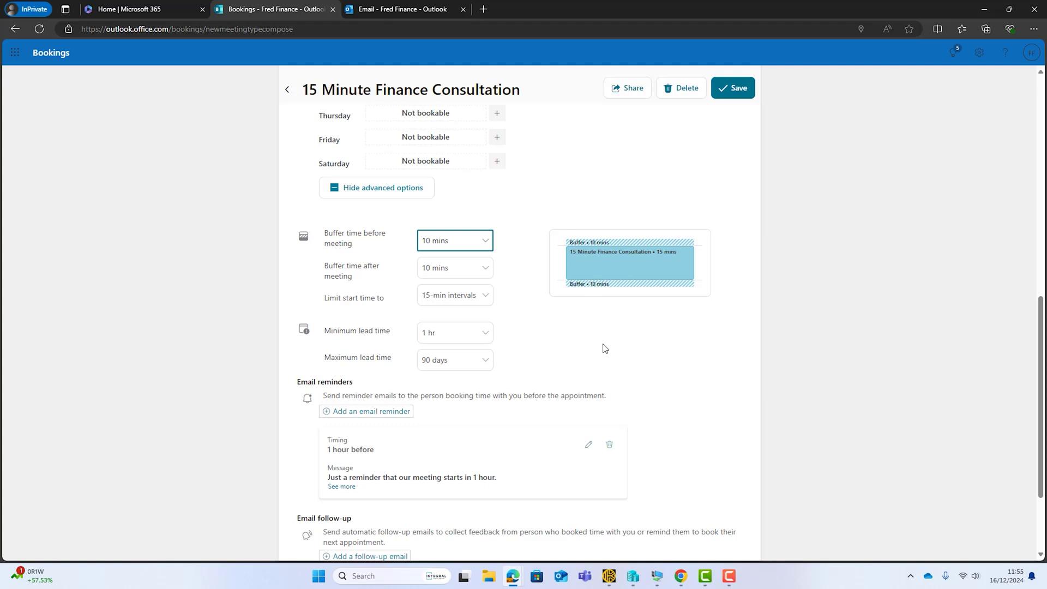
# Try limiting the meeting type's start times to 1-hr intervals and return the setting to 15-min intervals
pyautogui.click(516, 306)
pyautogui.click(447, 298)
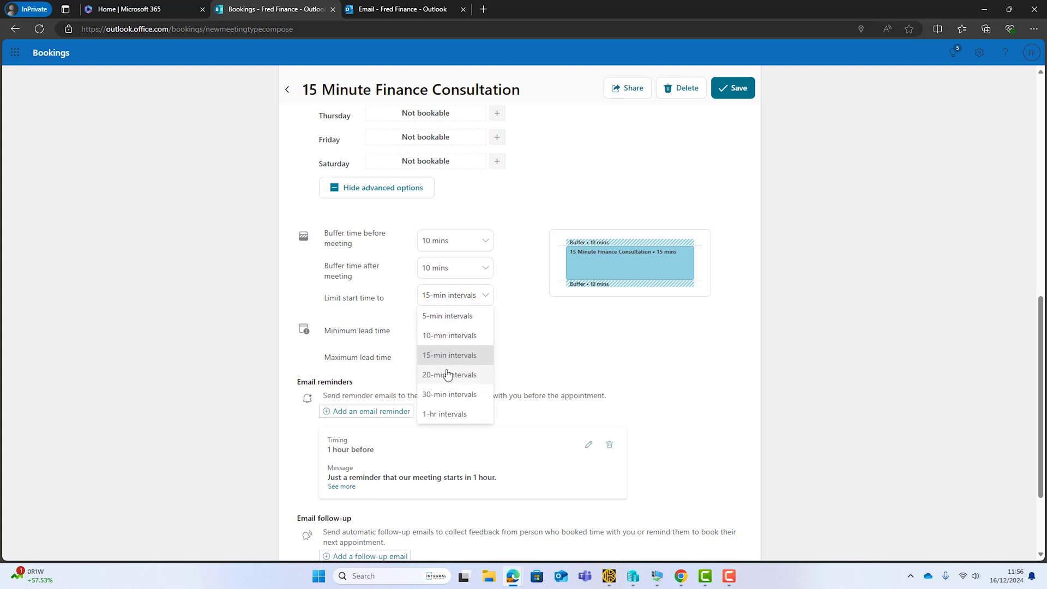
pyautogui.click(445, 415)
pyautogui.click(491, 301)
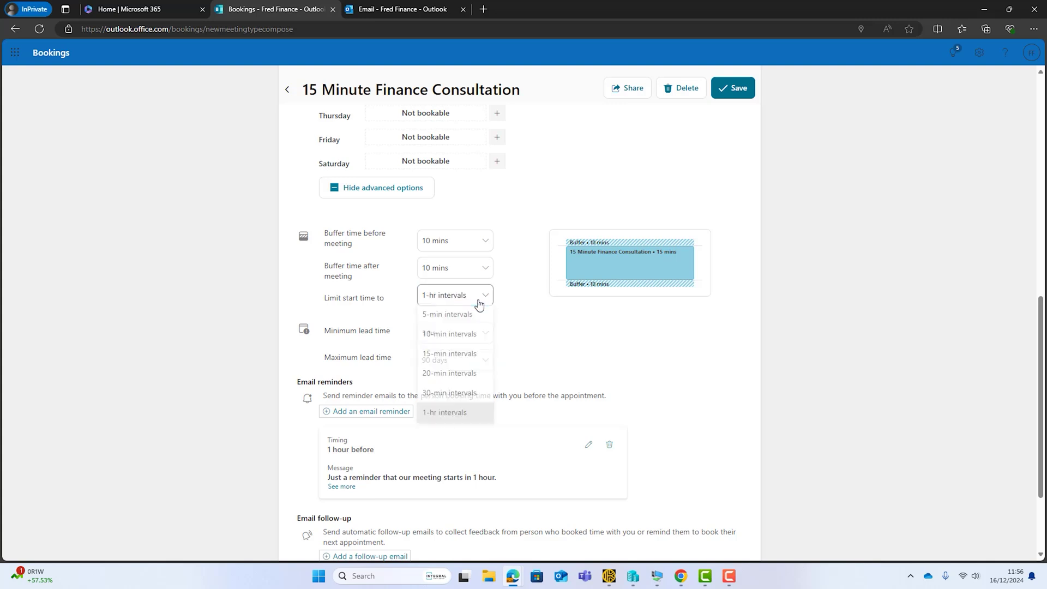
pyautogui.click(451, 356)
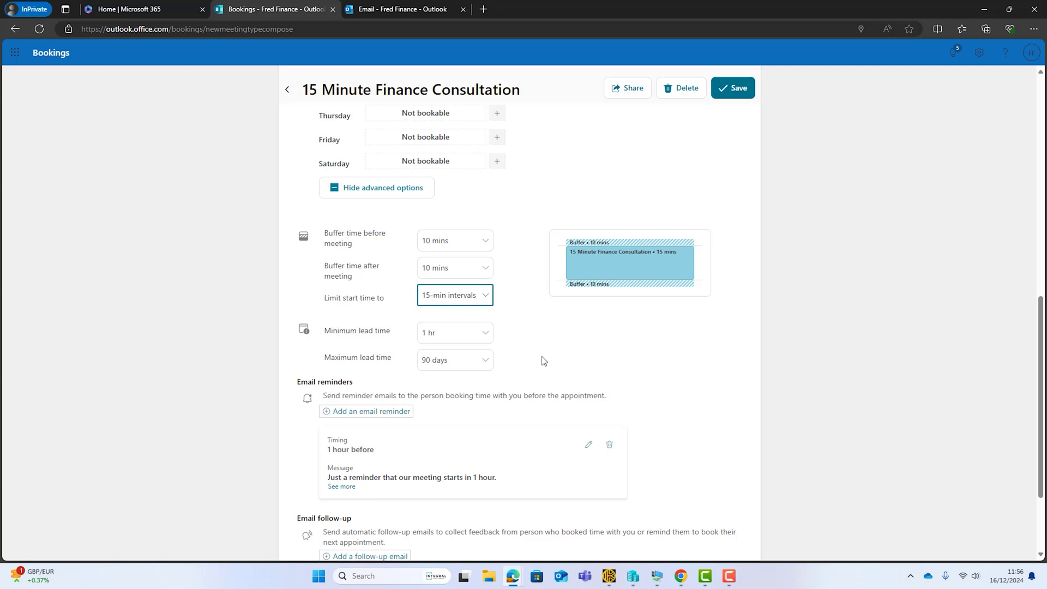
# Set the minimum lead time to 1 day and keep the maximum lead time at 90 days
pyautogui.click(457, 338)
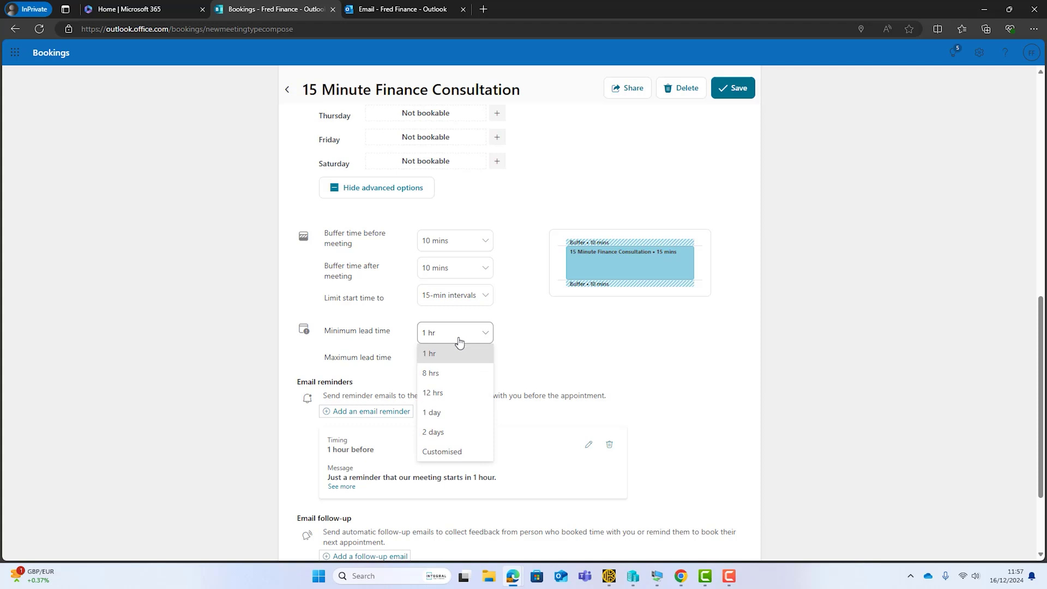
pyautogui.click(462, 421)
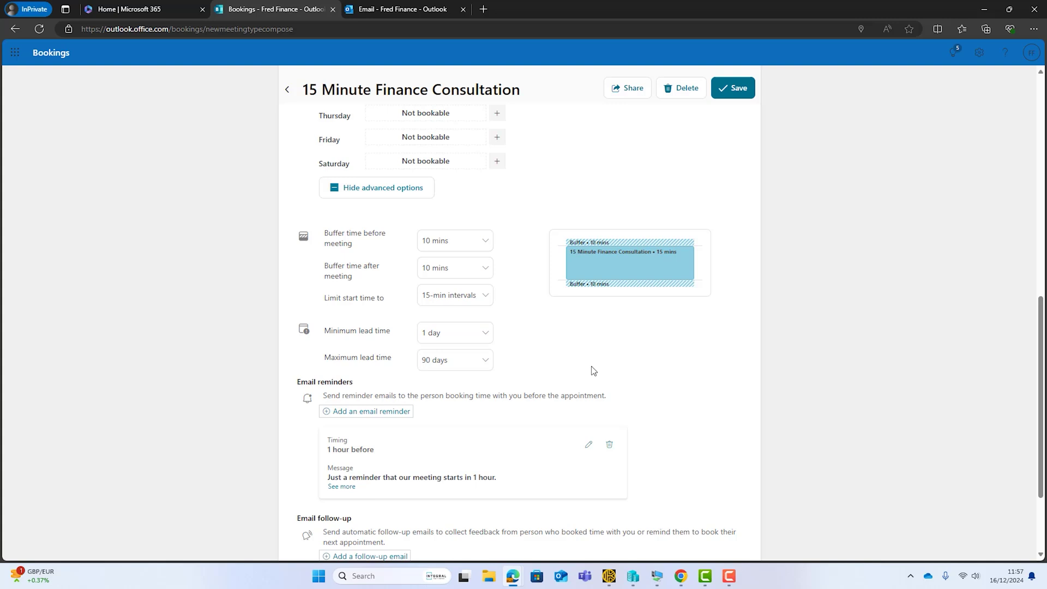
pyautogui.click(456, 363)
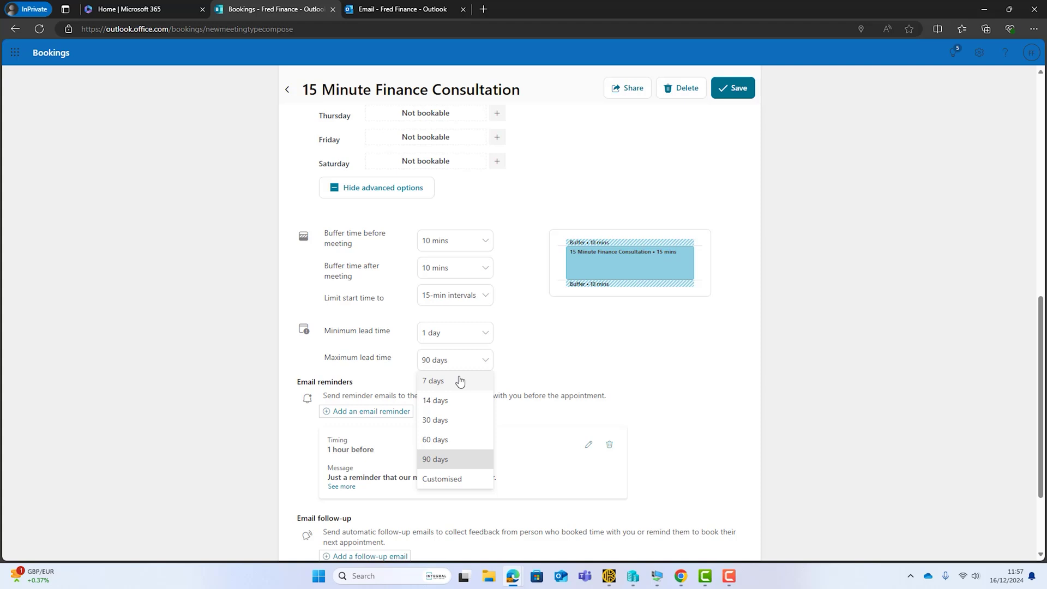
pyautogui.click(563, 364)
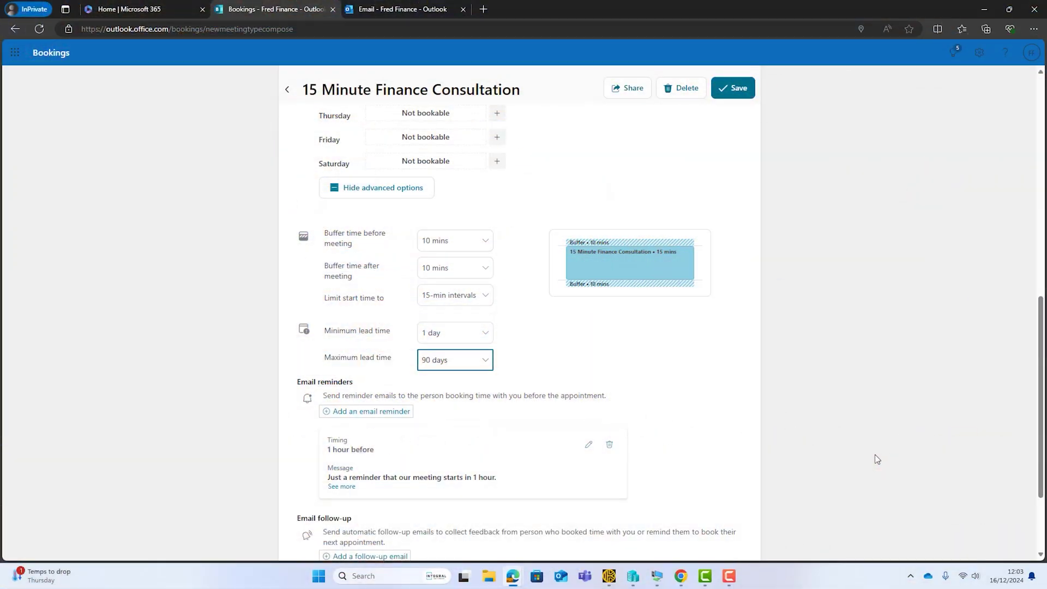
# Examine the timing options and message of the 1-hour-before email reminder, discarding the edit
pyautogui.scroll(-2, 696, 392)
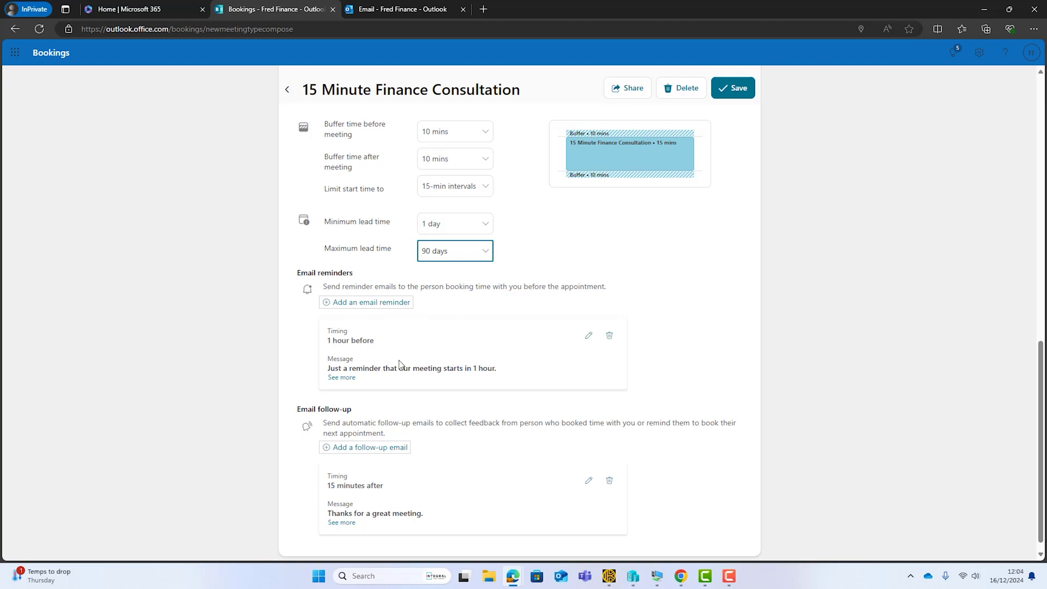
pyautogui.click(587, 337)
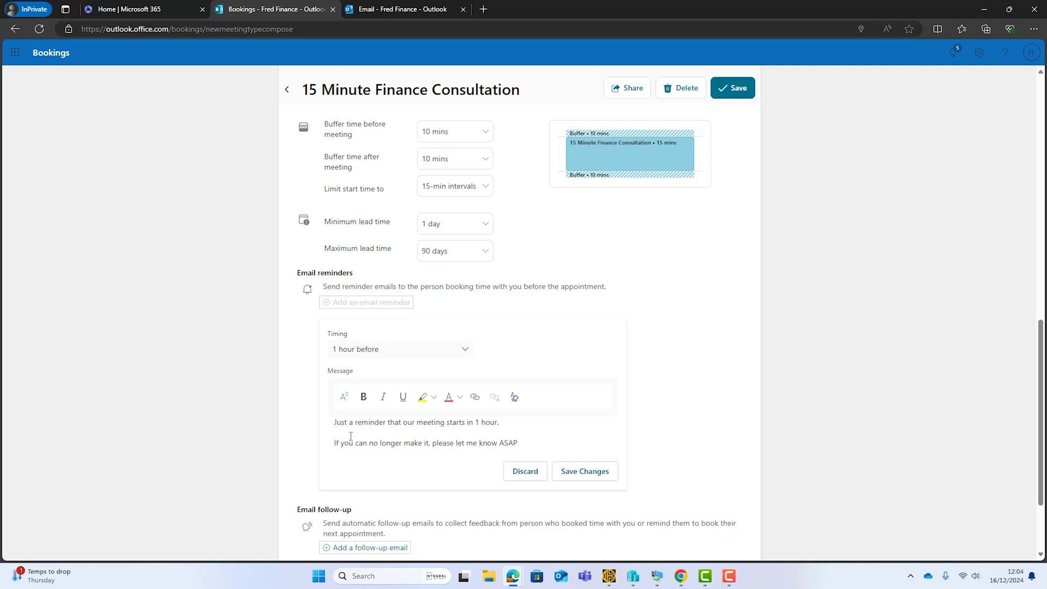
pyautogui.click(463, 352)
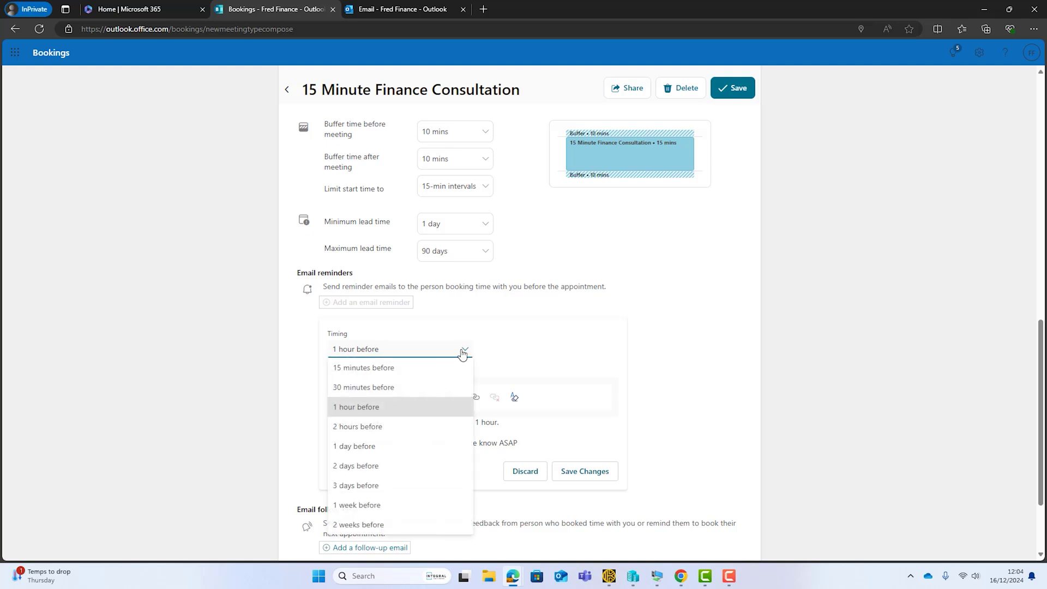
pyautogui.click(663, 416)
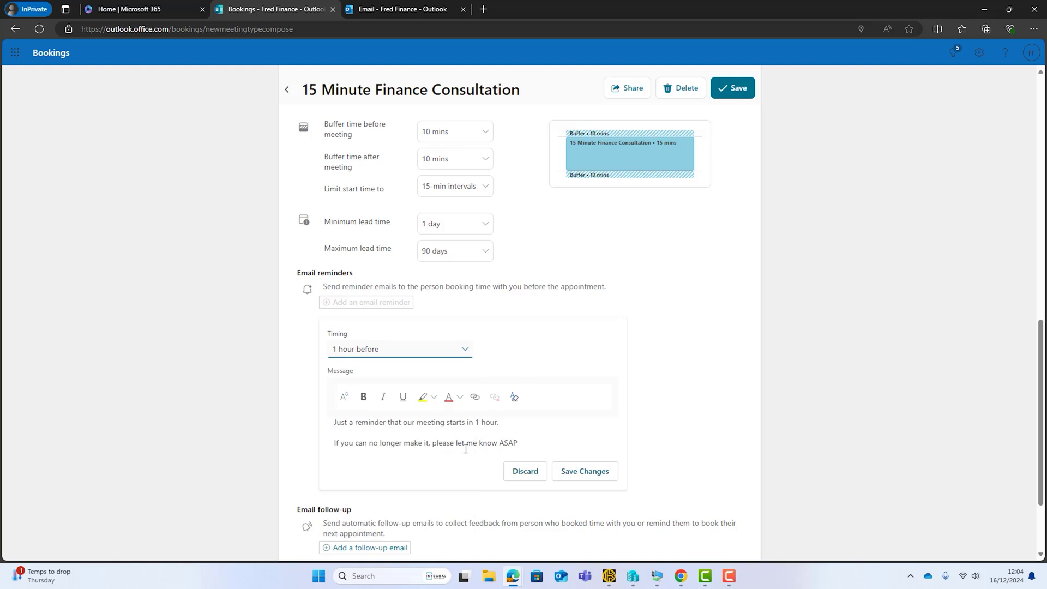
pyautogui.click(543, 441)
pyautogui.click(531, 469)
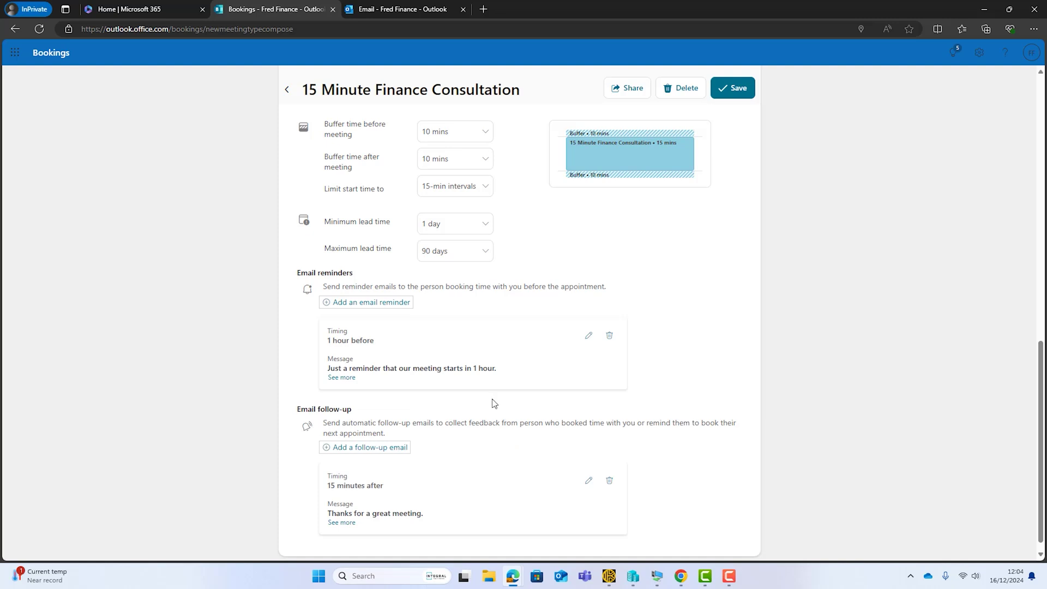
# Add an email reminder timed 1 day before, paste in the prepared message about the 15-min finance consultation tomorrow, and save it
pyautogui.click(386, 304)
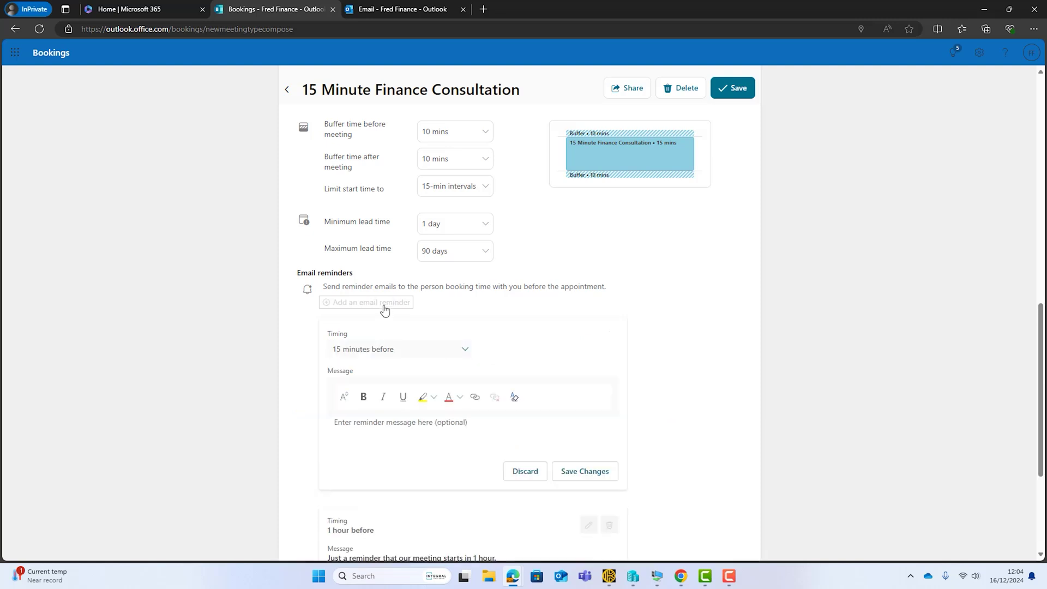
pyautogui.click(452, 350)
pyautogui.click(397, 445)
pyautogui.click(409, 424)
pyautogui.hotkey('ctrl', 'v')
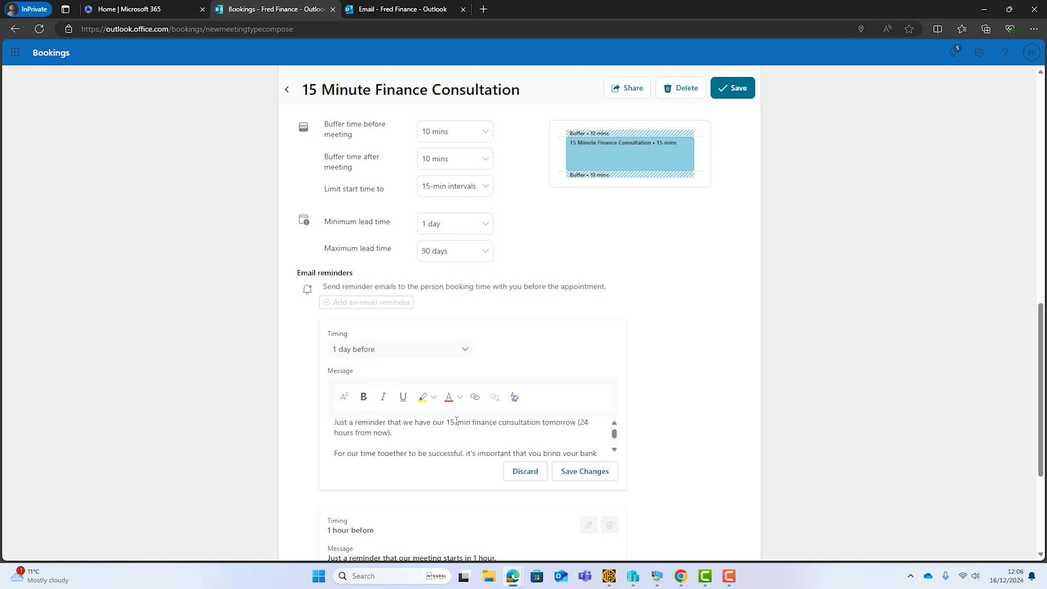
pyautogui.click(614, 451)
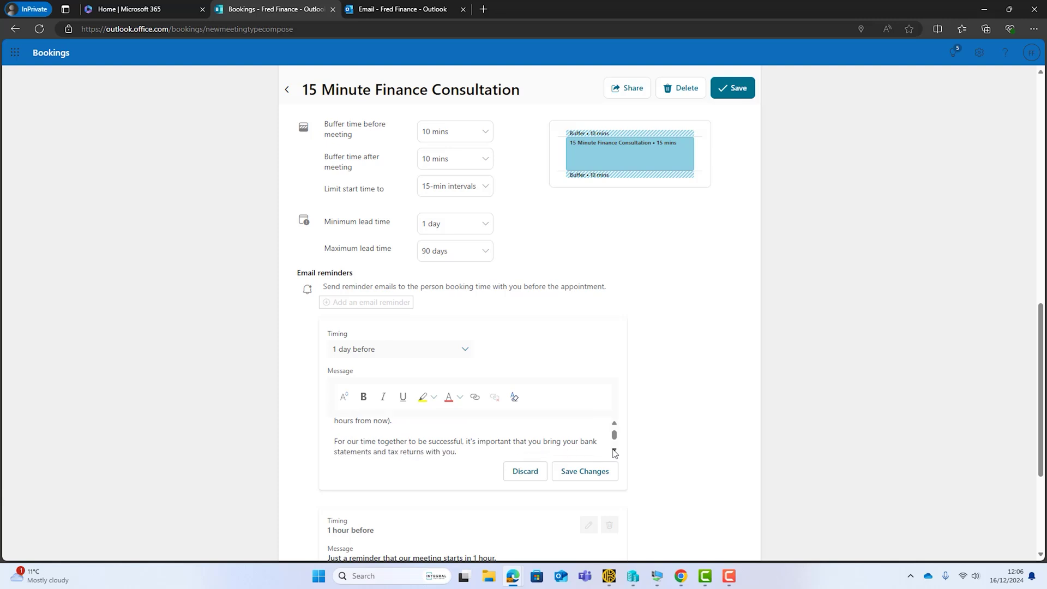
pyautogui.scroll(-3, 614, 451)
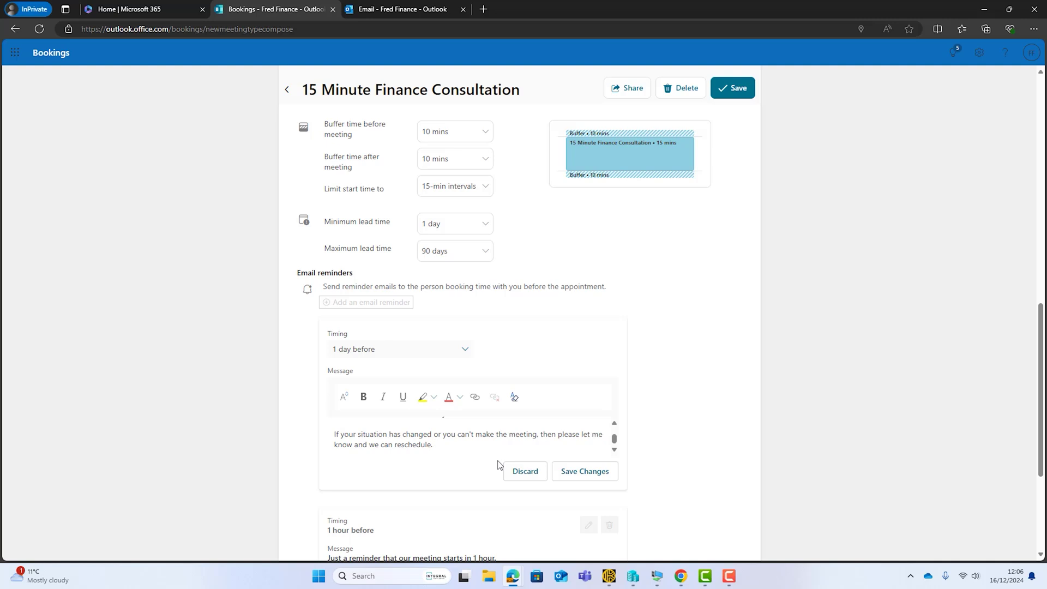
pyautogui.click(587, 476)
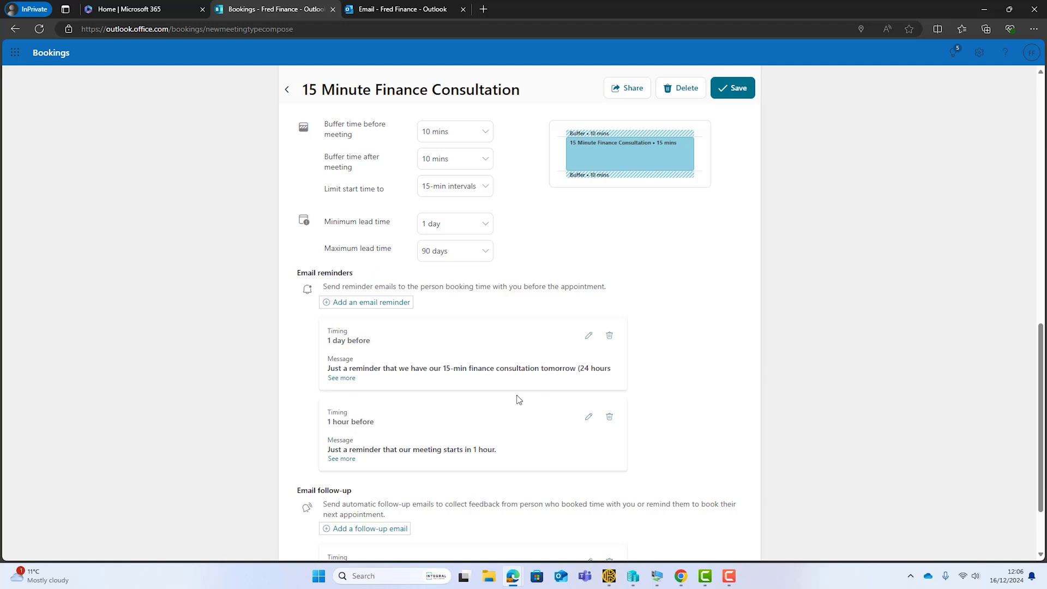
# Review the existing follow-up email timed 15 minutes after the meeting and delete it
pyautogui.scroll(-3, 683, 414)
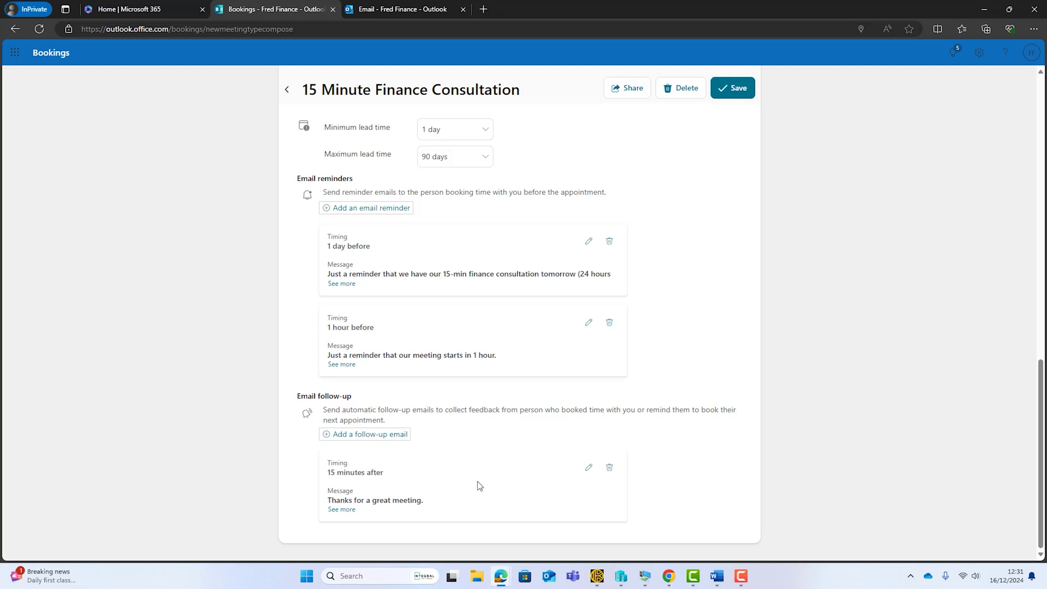
pyautogui.click(590, 469)
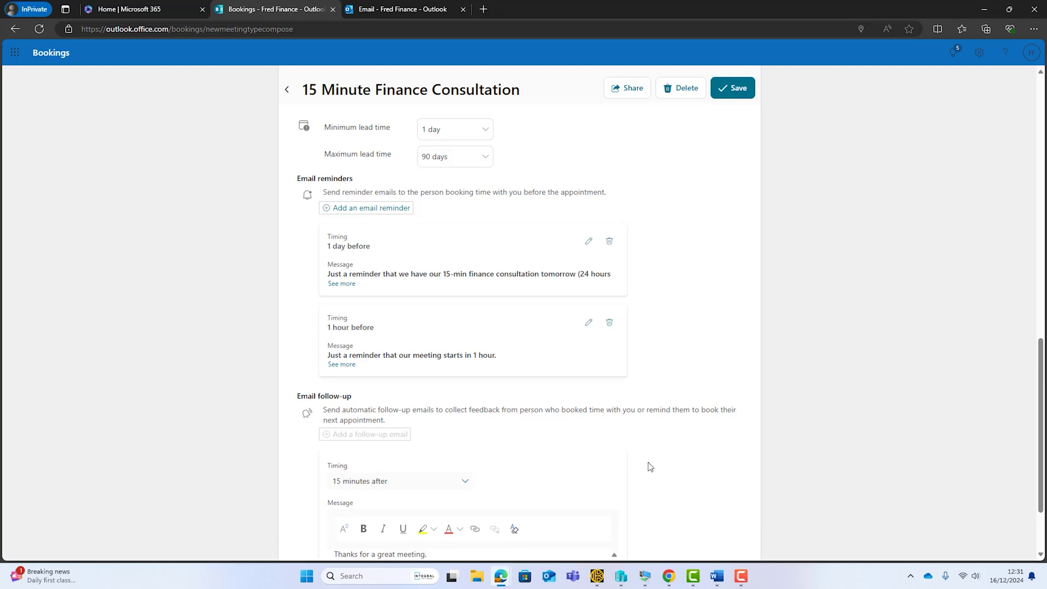
pyautogui.scroll(-2, 651, 465)
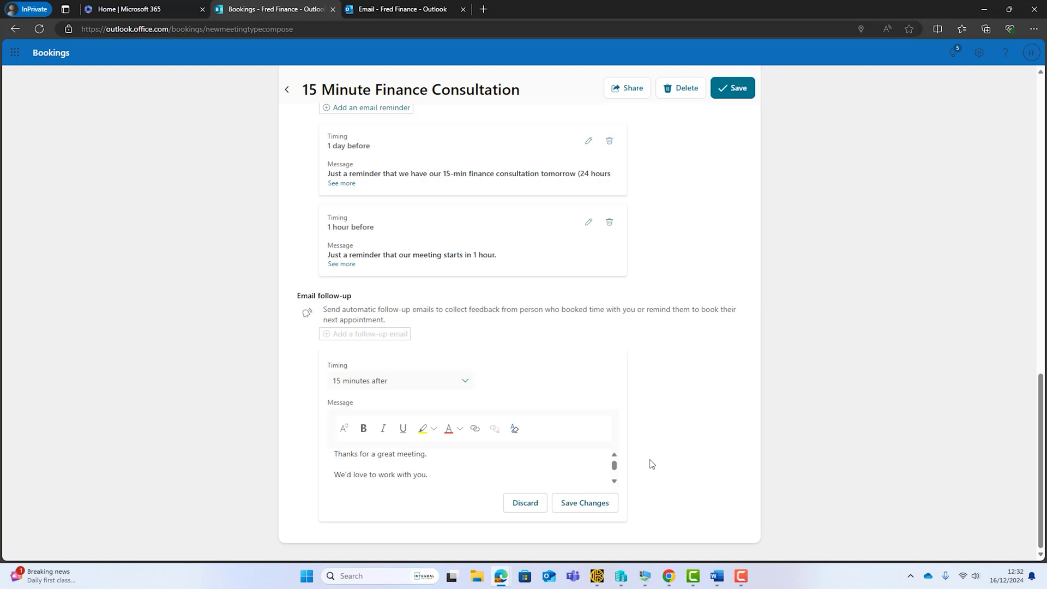
pyautogui.click(526, 504)
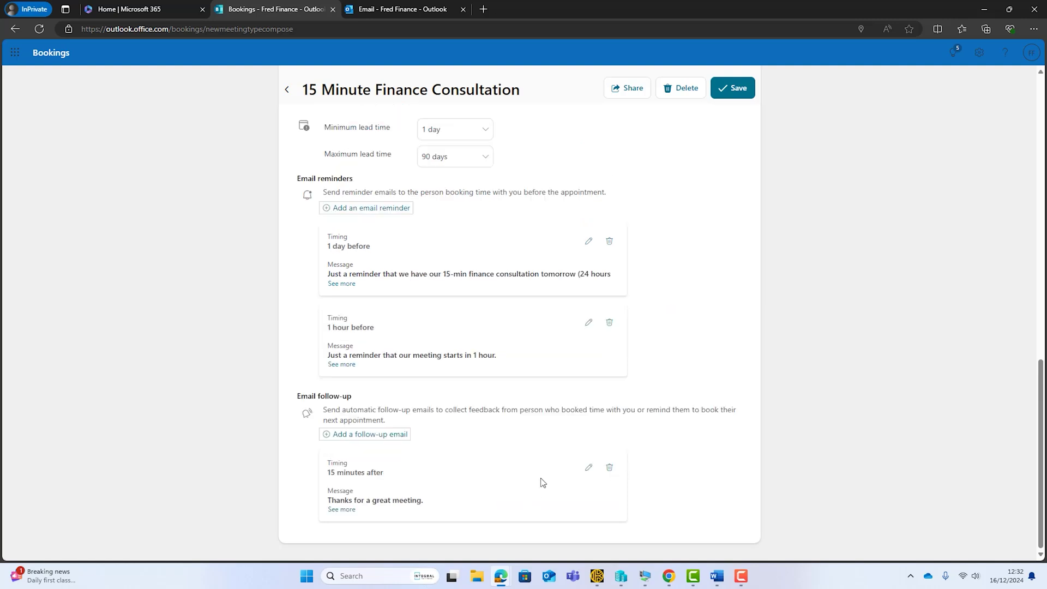
pyautogui.click(609, 467)
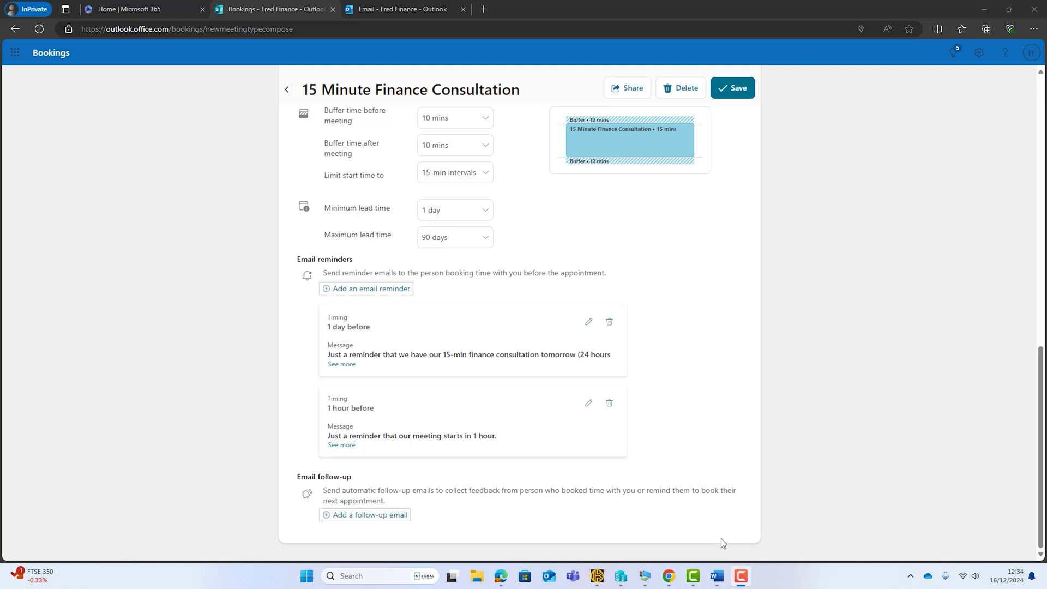
# Switch to the Word document and copy the entire prepared follow-up message, from the consultation thanks to the online course link
pyautogui.click(717, 576)
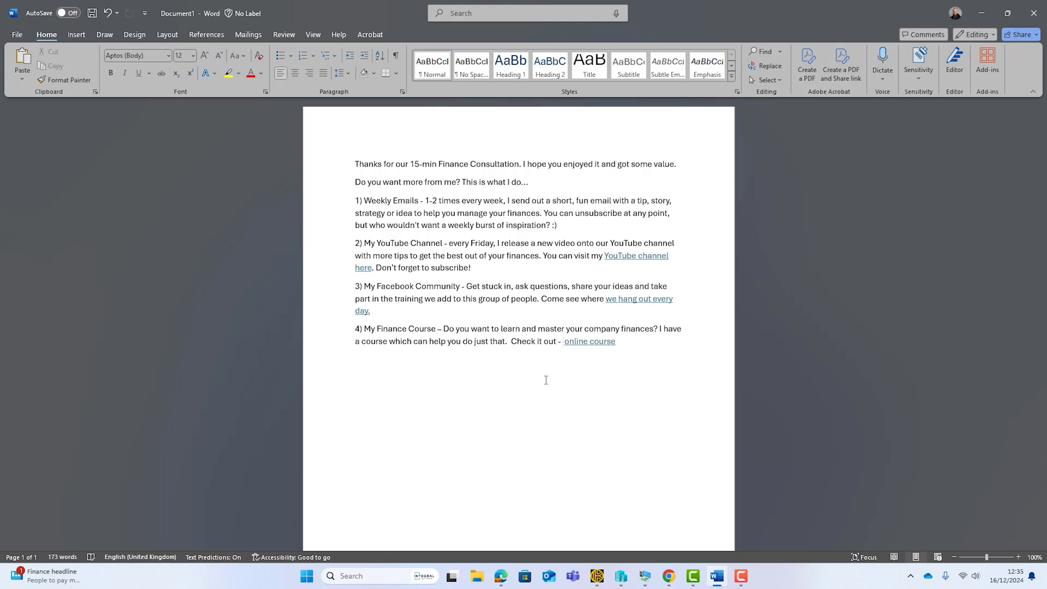
pyautogui.moveTo(557, 225); pyautogui.dragTo(364, 201)
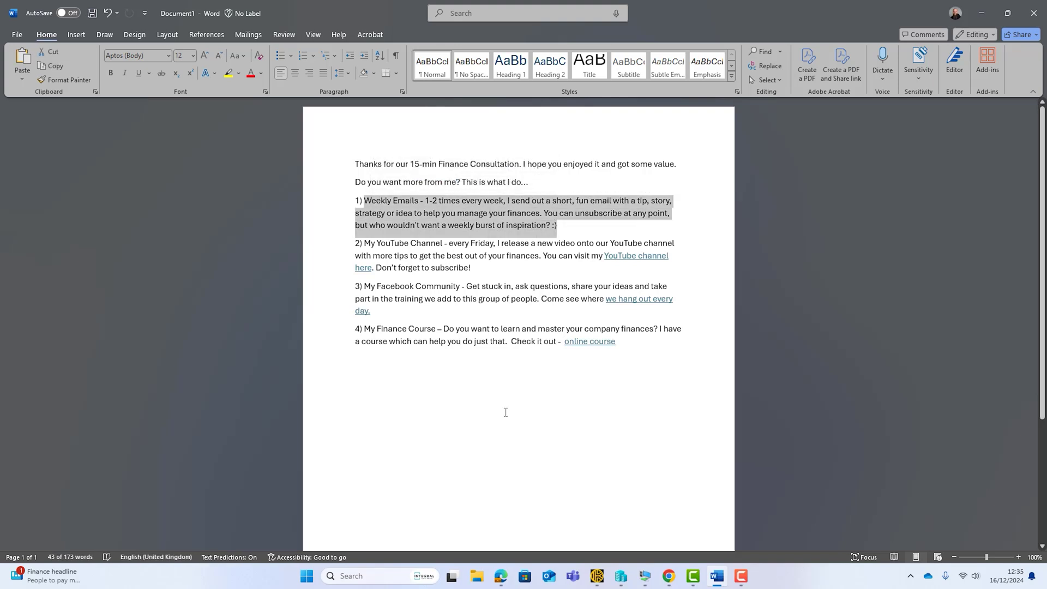
pyautogui.click(484, 355)
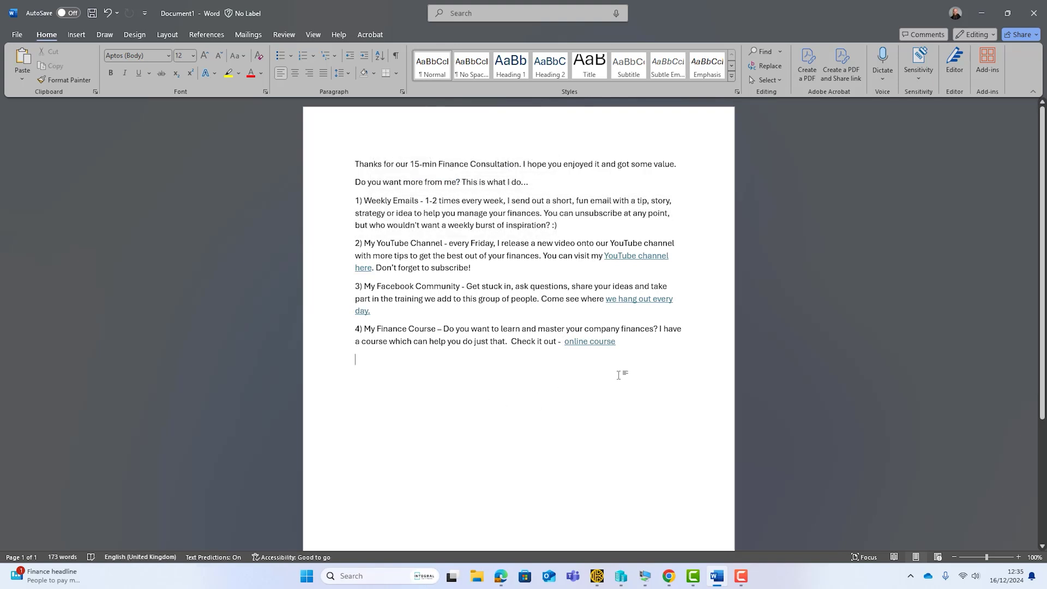
pyautogui.moveTo(621, 343); pyautogui.dragTo(360, 289)
pyautogui.click(423, 360)
pyautogui.moveTo(619, 349); pyautogui.dragTo(320, 154)
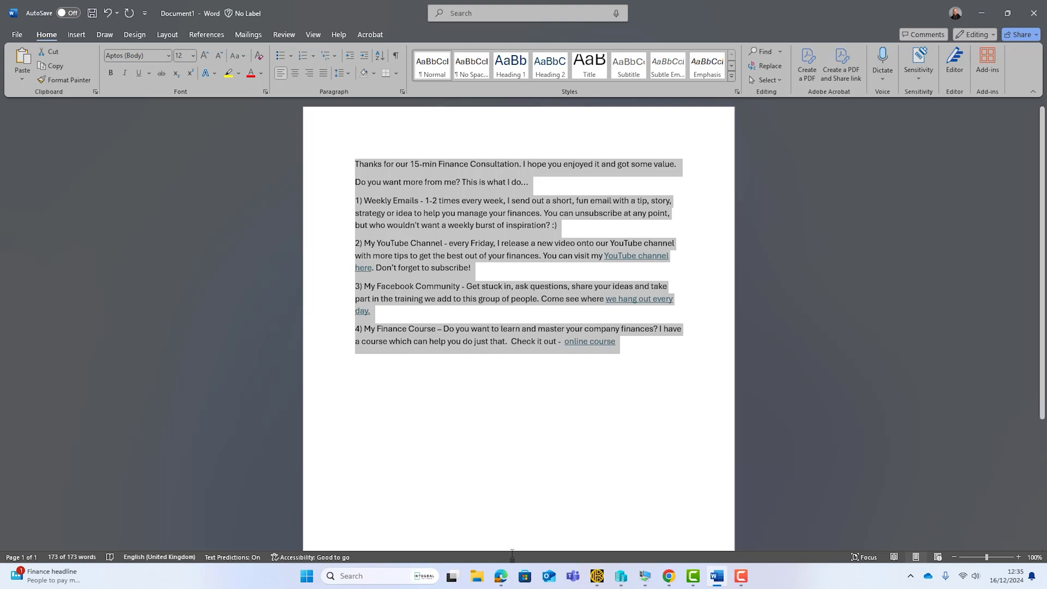
# Back in Bookings, add a follow-up email timed 30 minutes after the meeting and paste the copied message into it
pyautogui.click(501, 576)
pyautogui.click(384, 517)
pyautogui.scroll(-3, 502, 440)
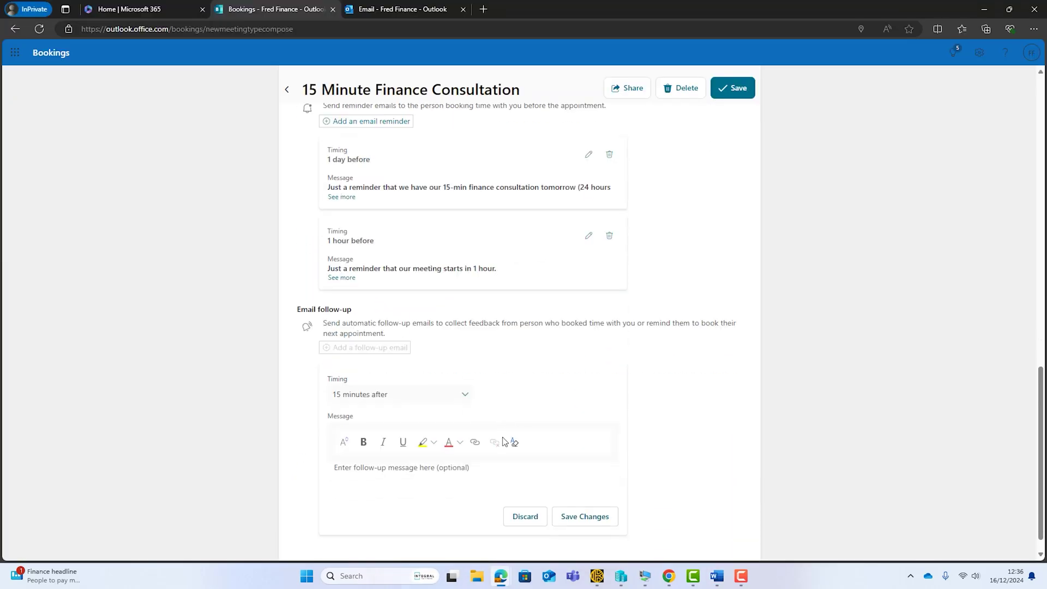
pyautogui.click(419, 376)
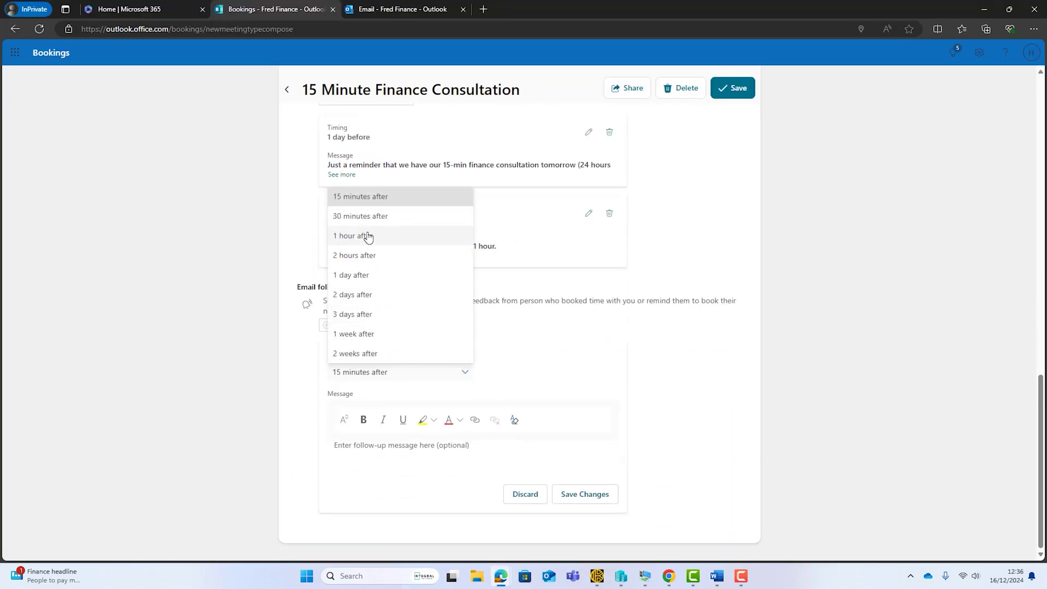
pyautogui.click(366, 216)
pyautogui.click(384, 445)
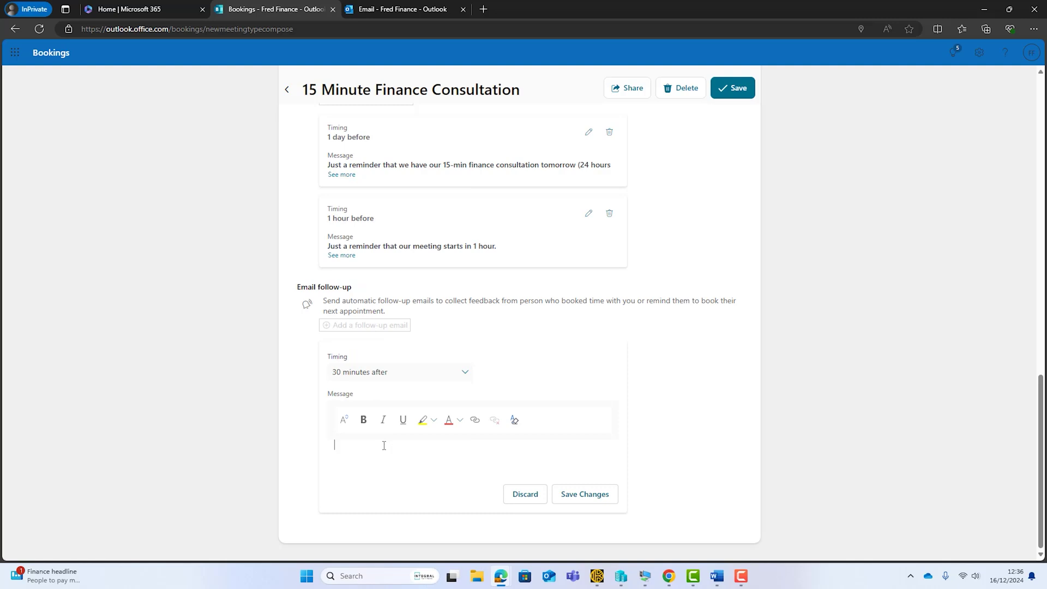
pyautogui.hotkey('ctrl', 'v')
pyautogui.scroll(2, 465, 462)
pyautogui.scroll(-2, 519, 456)
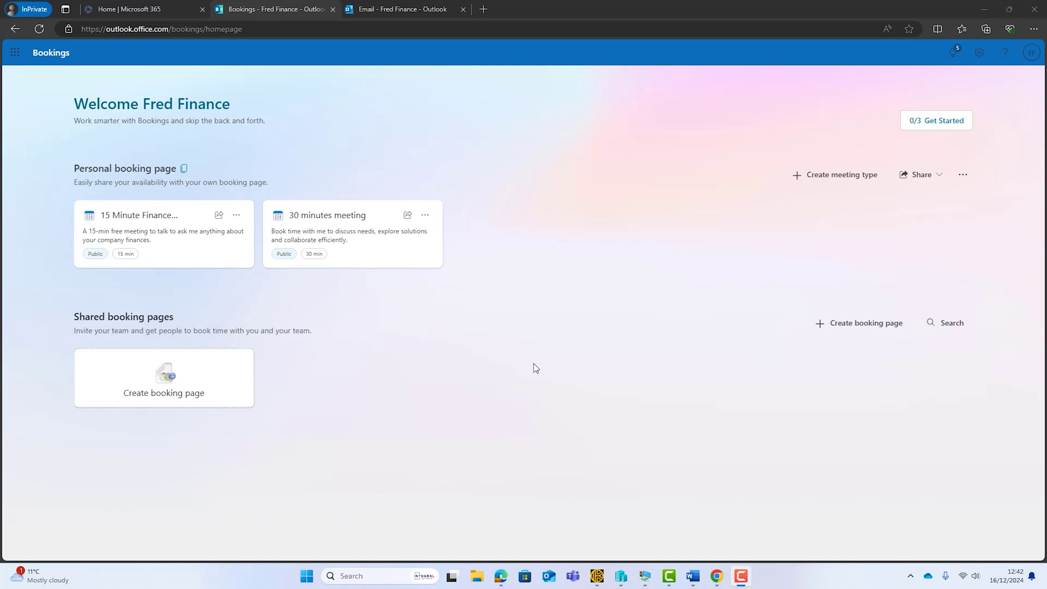
# Copy the personal booking page's link and open it in the incognito Chrome window to view the page as a visitor
pyautogui.click(184, 169)
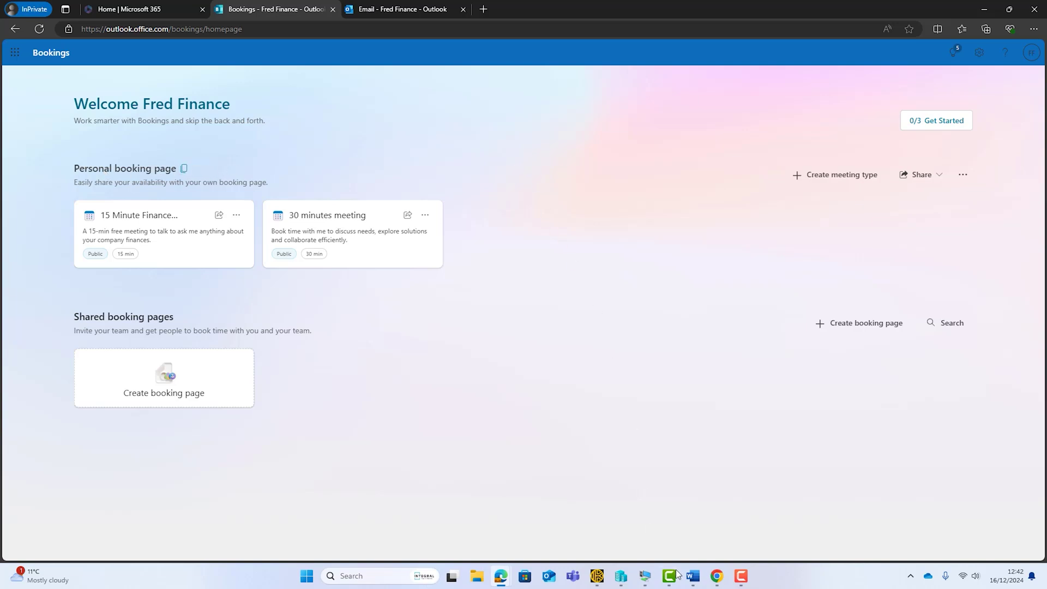
pyautogui.moveTo(716, 576)
pyautogui.click(715, 490)
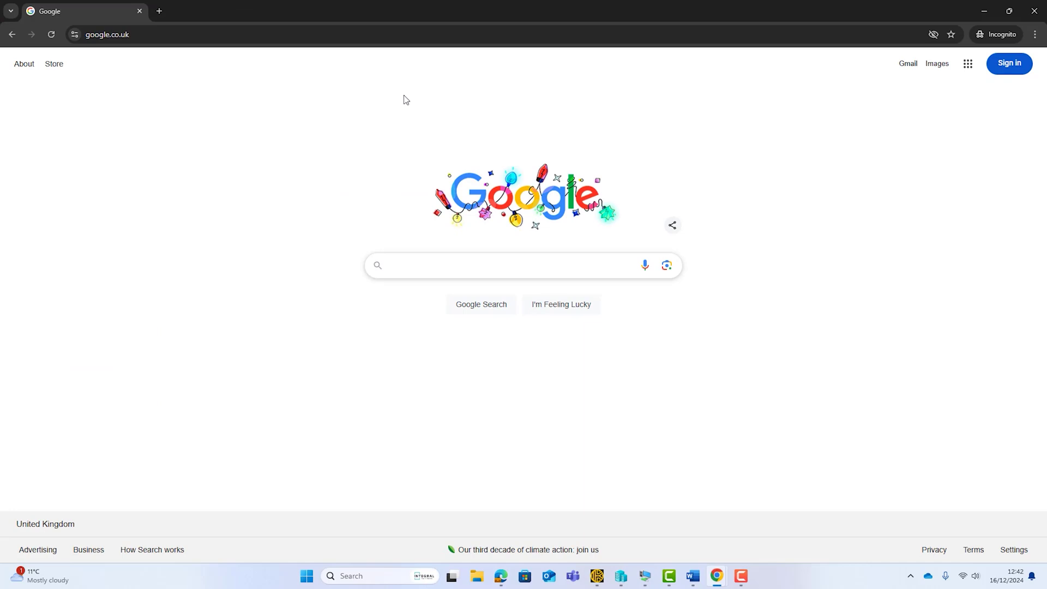
pyautogui.click(251, 34)
pyautogui.hotkey('ctrl', 'v')
pyautogui.press('Return')
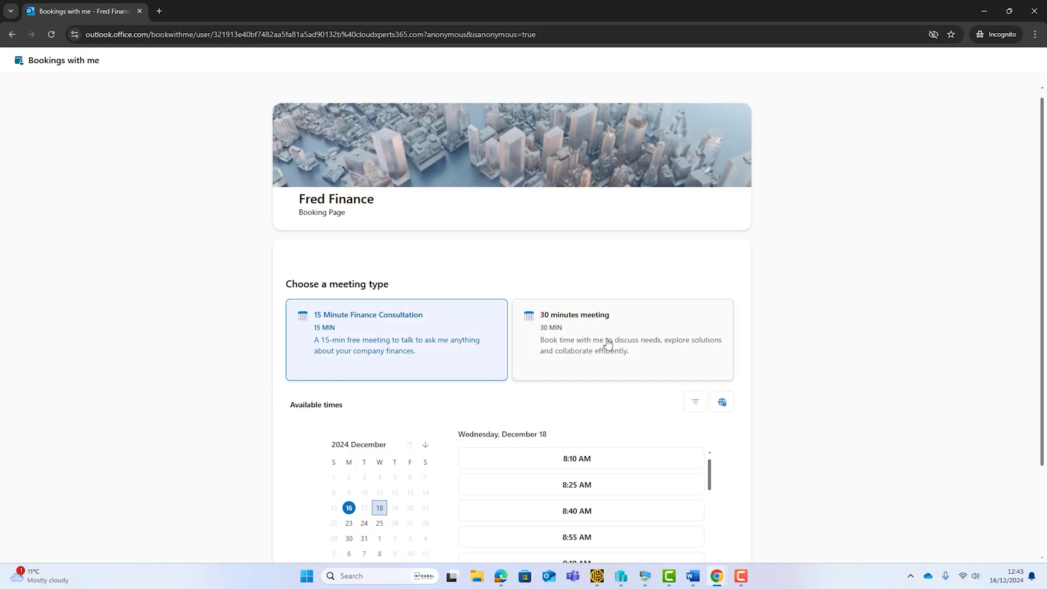
pyautogui.scroll(-2, 606, 343)
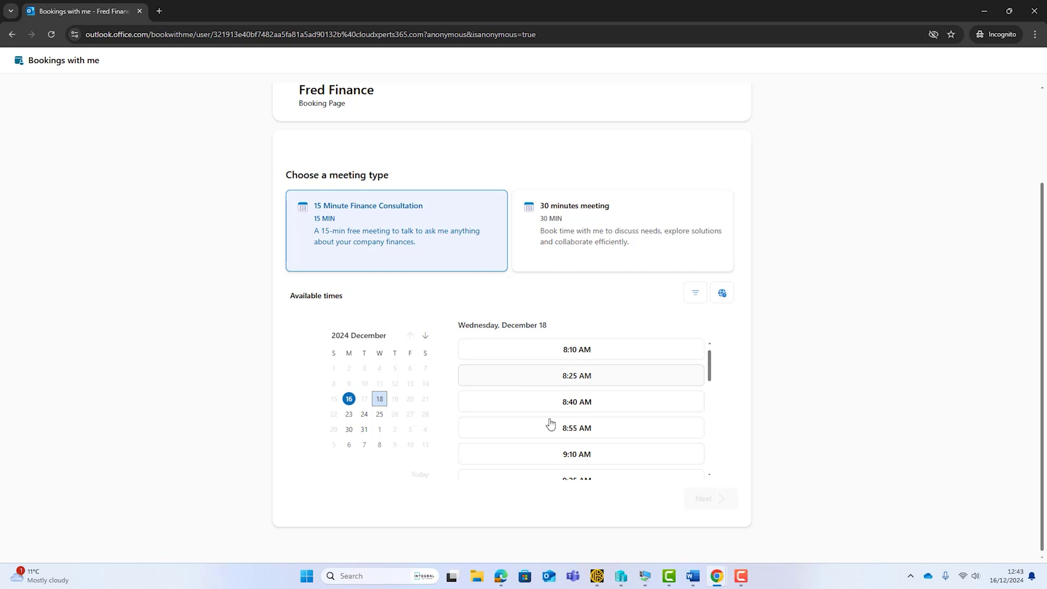
pyautogui.scroll(2, 552, 335)
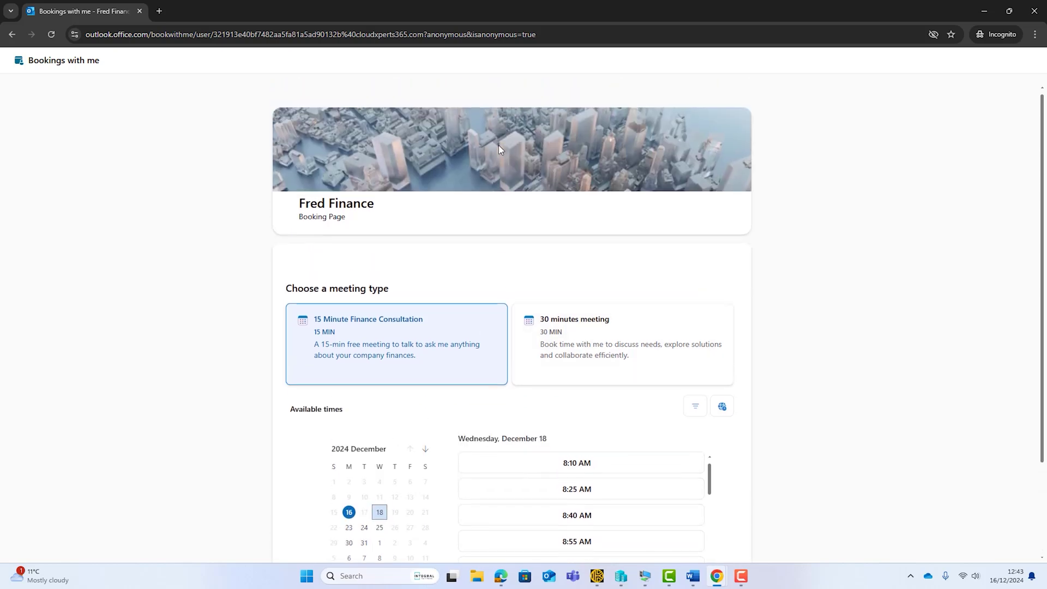
# Return to the Bookings homepage, browse the header images for the personal booking page, and preview the sand-and-stones image
pyautogui.moveTo(494, 585)
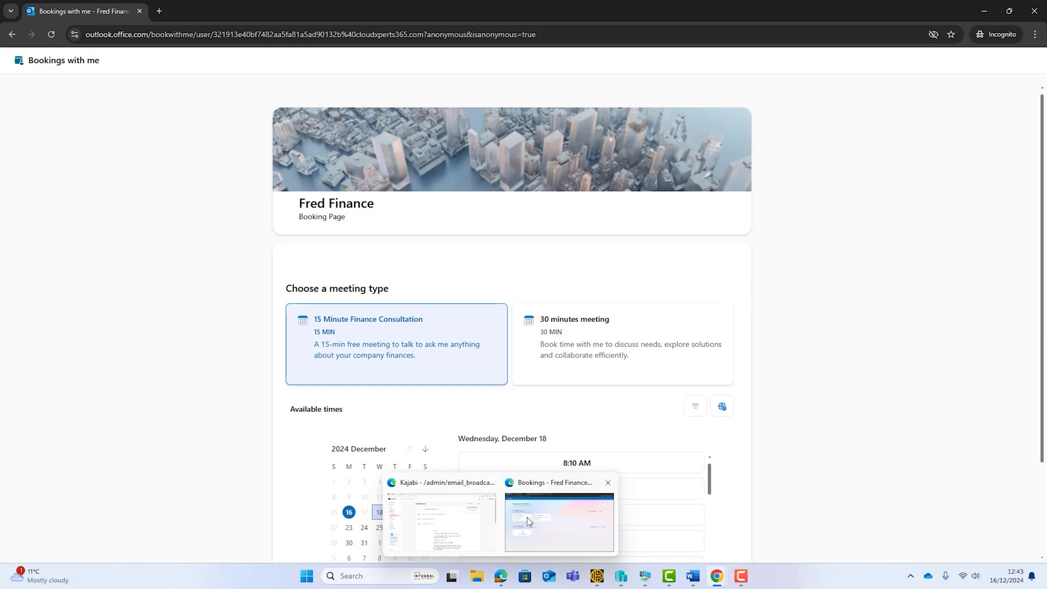
pyautogui.click(527, 517)
pyautogui.click(964, 175)
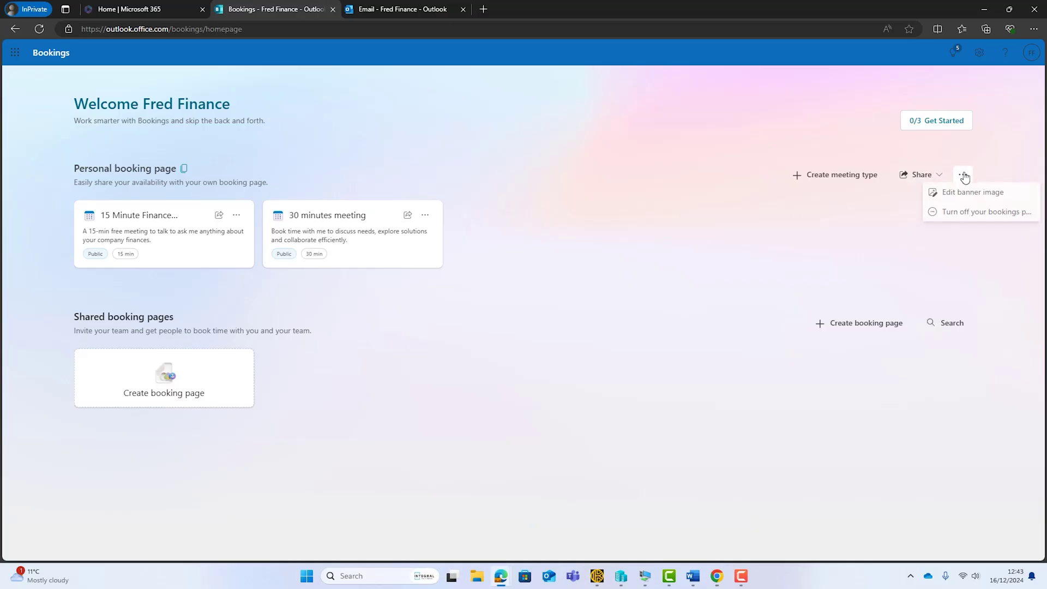
pyautogui.click(960, 196)
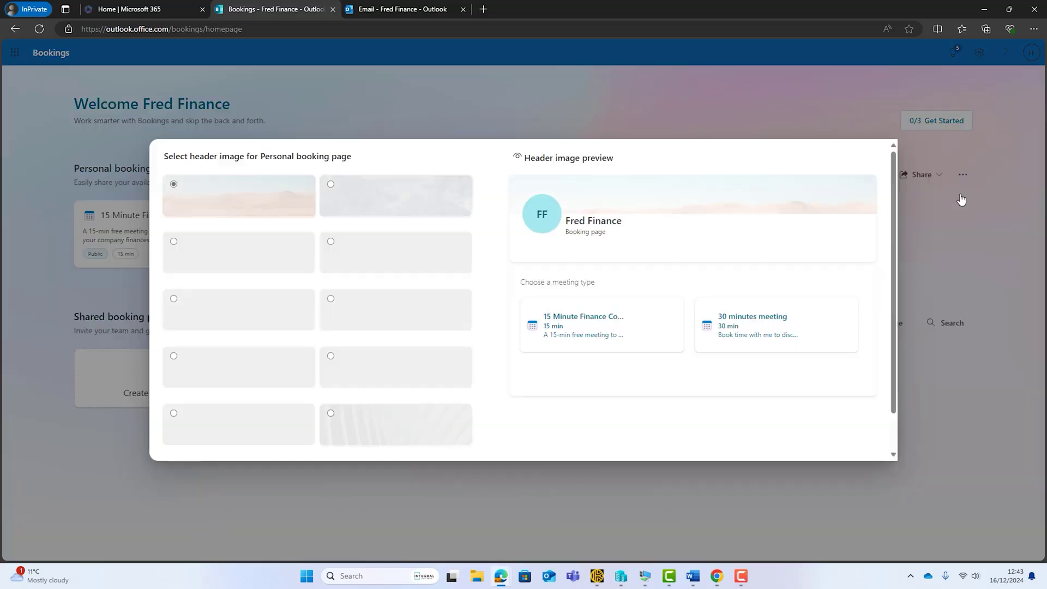
pyautogui.scroll(-1, 289, 293)
pyautogui.scroll(-2, 289, 288)
pyautogui.scroll(2, 360, 308)
pyautogui.click(385, 254)
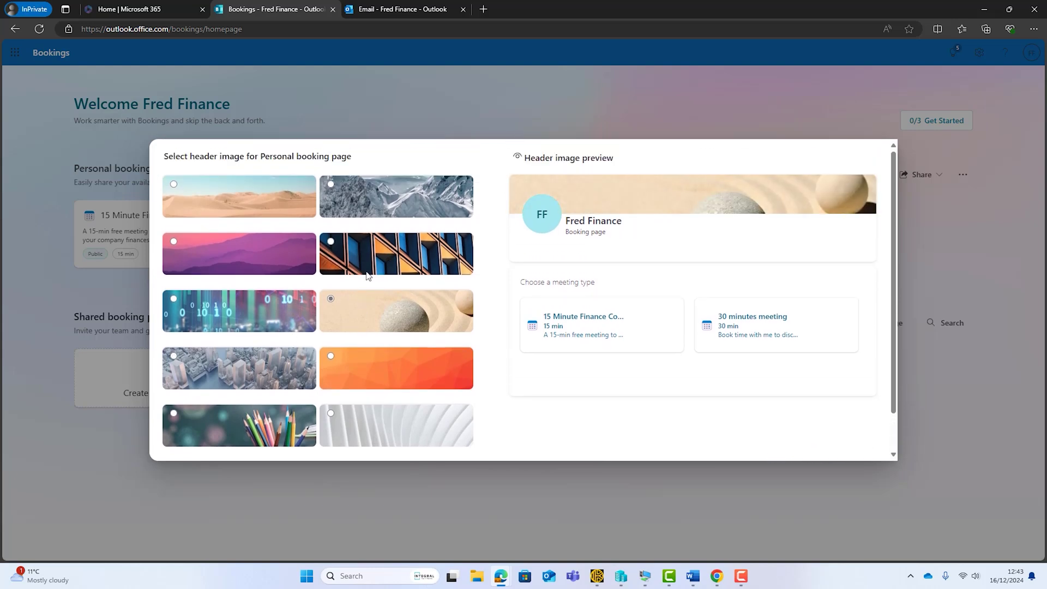
pyautogui.scroll(-1, 774, 358)
pyautogui.scroll(1, 774, 359)
pyautogui.scroll(-2, 829, 418)
pyautogui.click(846, 440)
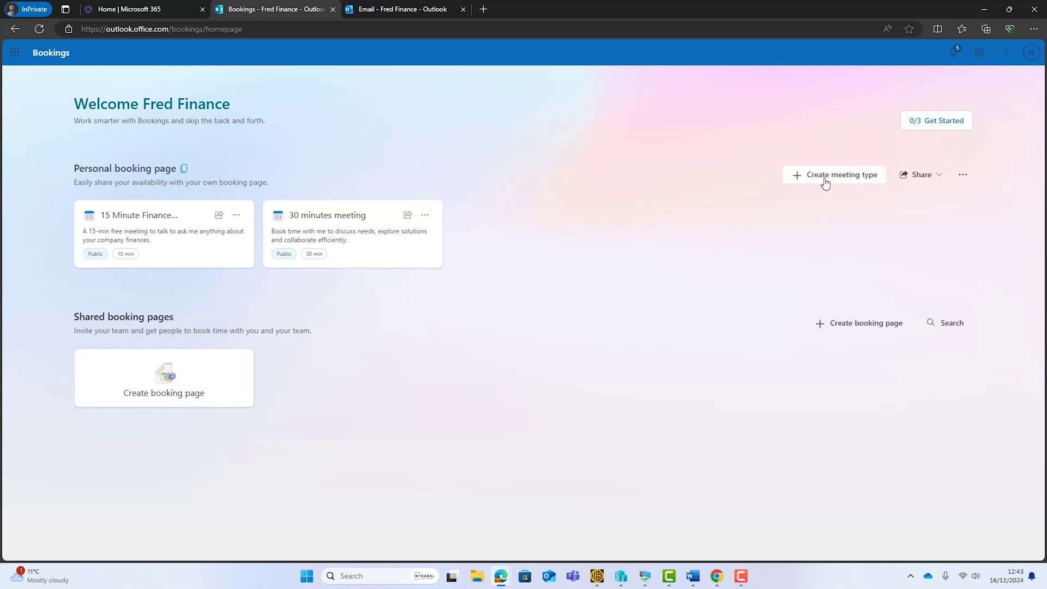
# Open the booking page's email signature settings and rename the existing signature to the owner's first name in possessive form plus "Outlook Signature"
pyautogui.click(926, 175)
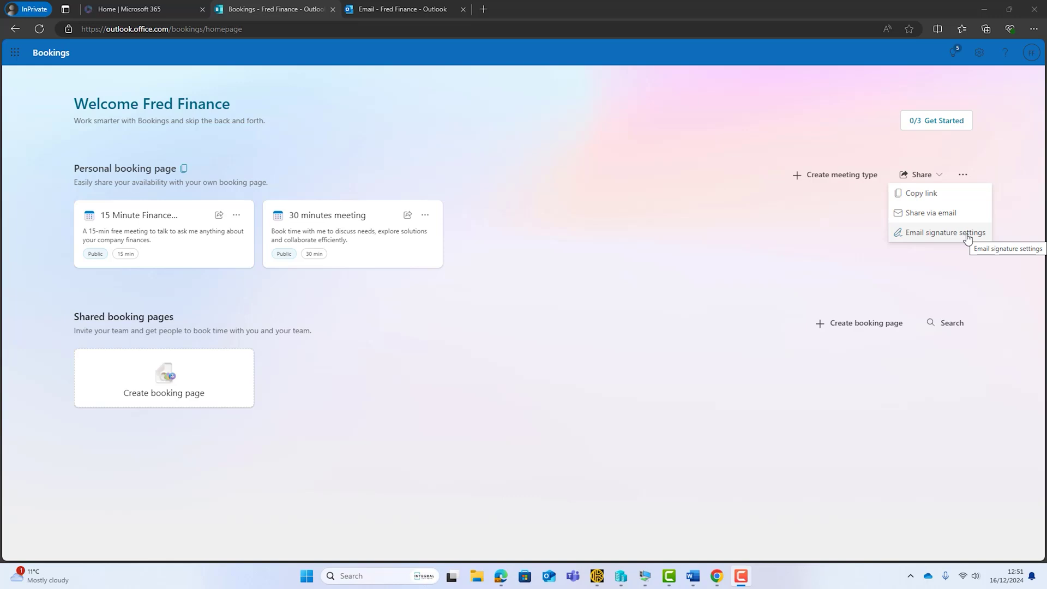
pyautogui.click(967, 238)
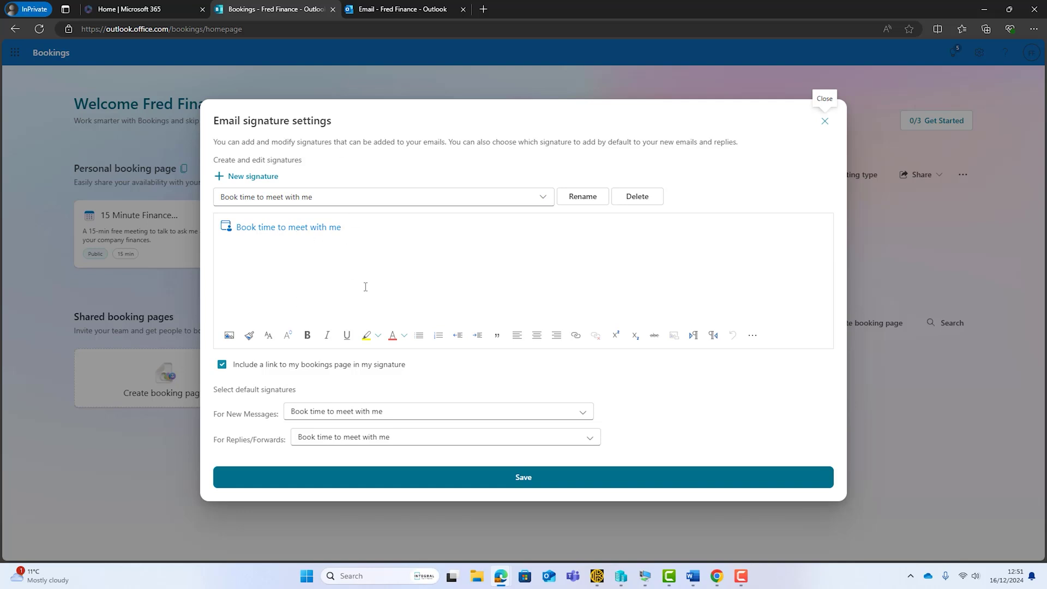
pyautogui.click(577, 202)
pyautogui.moveTo(359, 201); pyautogui.dragTo(221, 198)
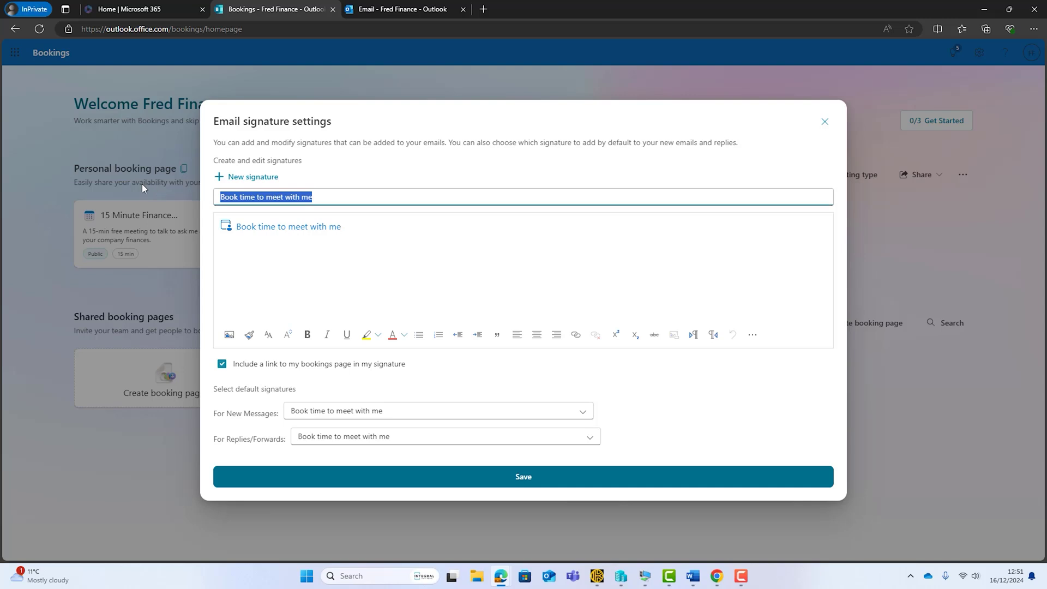
pyautogui.write("Fred's Outlook Signature")
# Paste the owner's name, The Finance Man and the e-mail address above the booking link in the signature, and save it
pyautogui.click(376, 240)
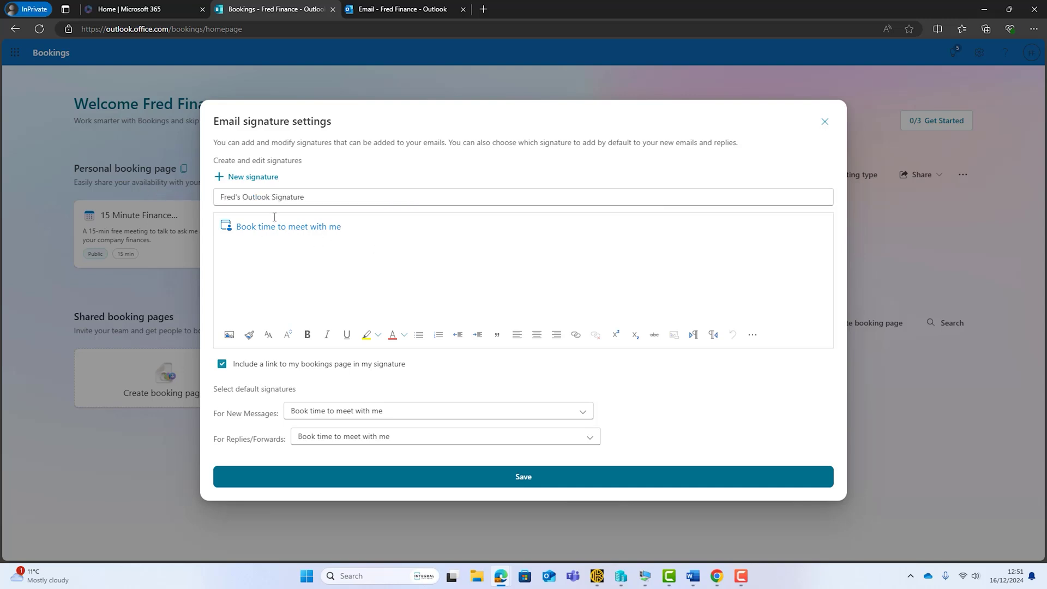
pyautogui.press('BackSpace')
pyautogui.press('Return')
pyautogui.press('Return')
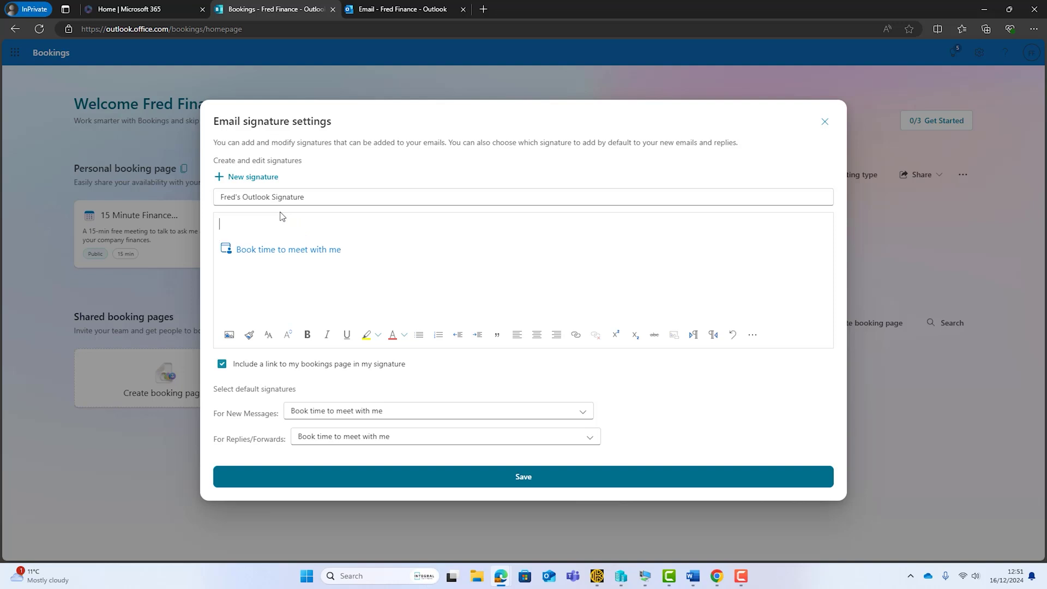
pyautogui.hotkey('ctrl', 'v')
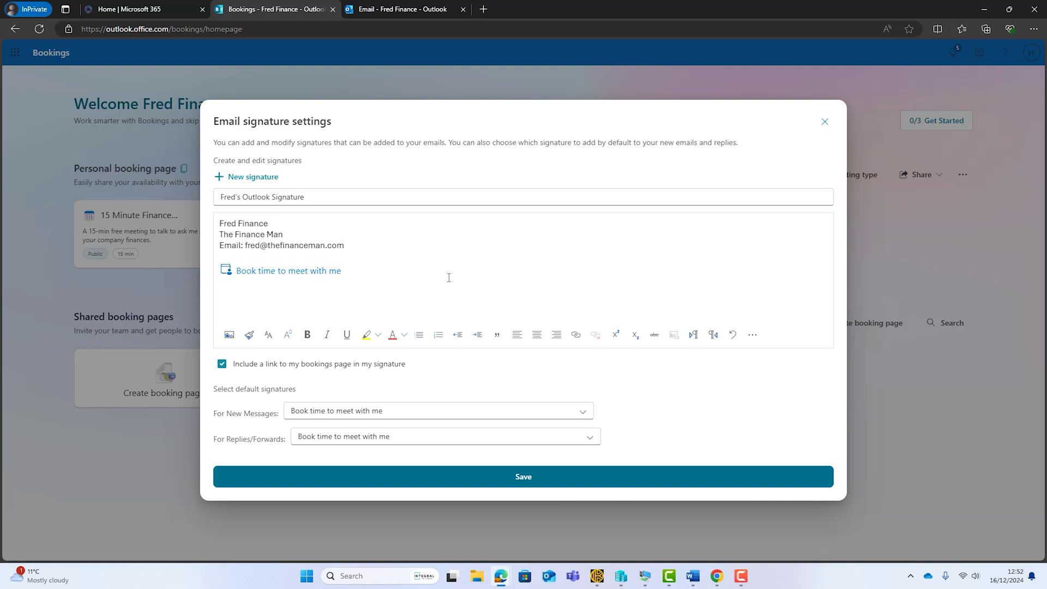
pyautogui.click(574, 472)
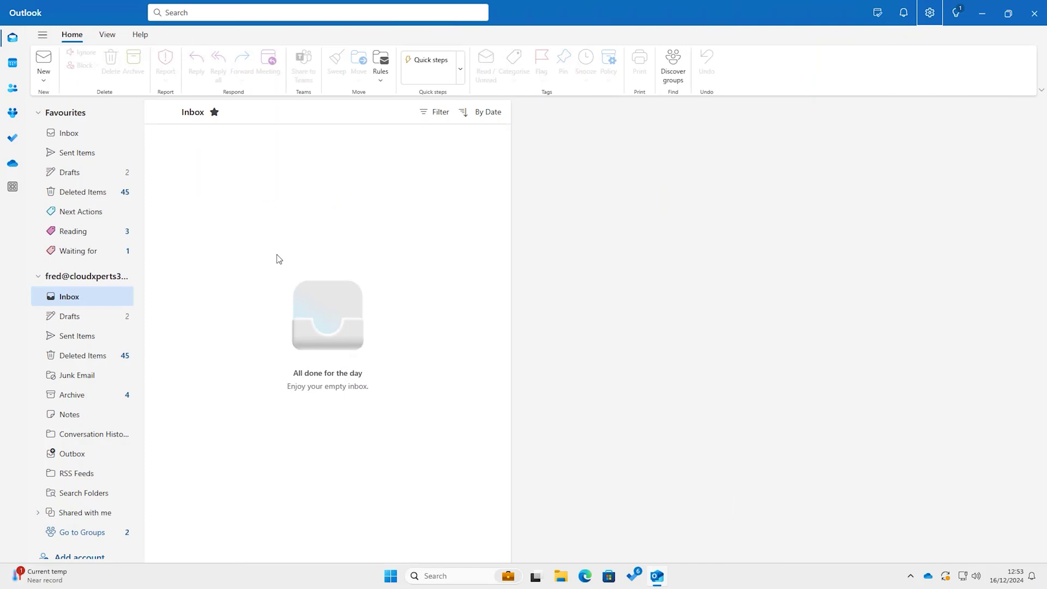
# Switch to Outlook, check the saved signature and its default assignments in the account settings, and start a new email message
pyautogui.click(930, 14)
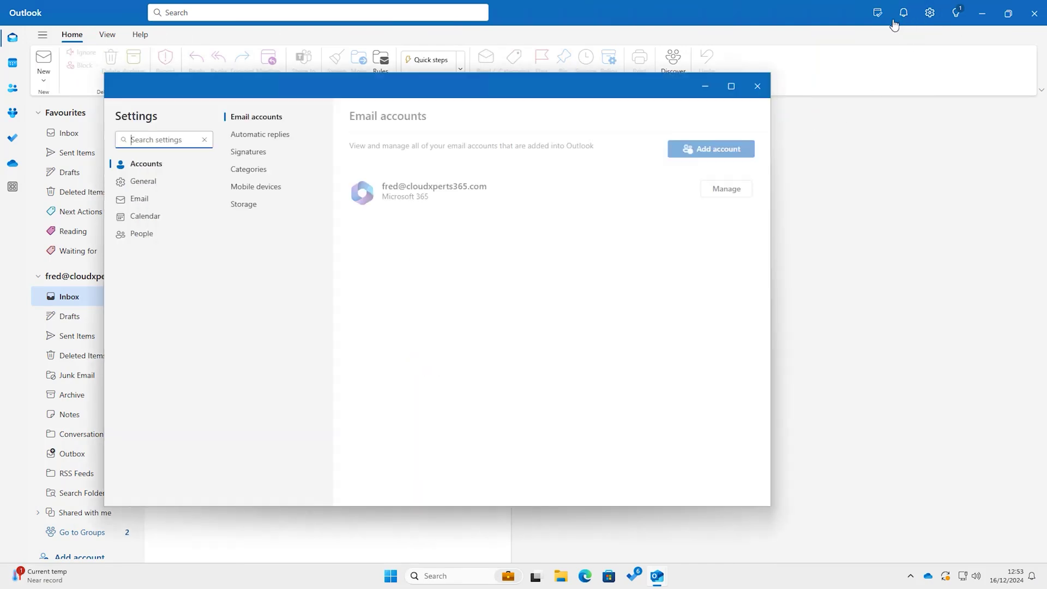
pyautogui.click(247, 154)
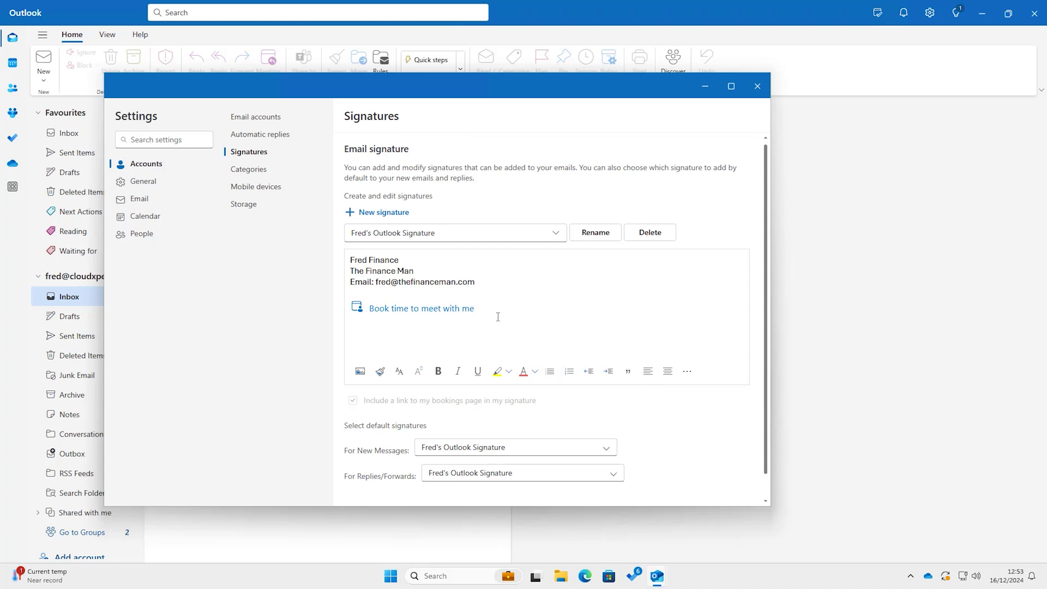
pyautogui.click(757, 85)
pyautogui.click(44, 59)
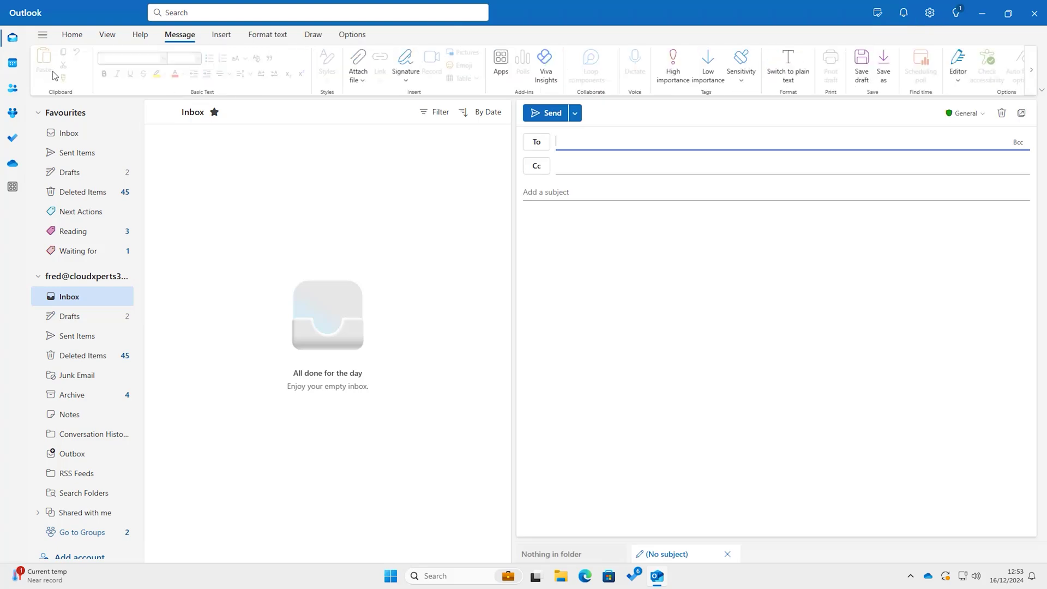